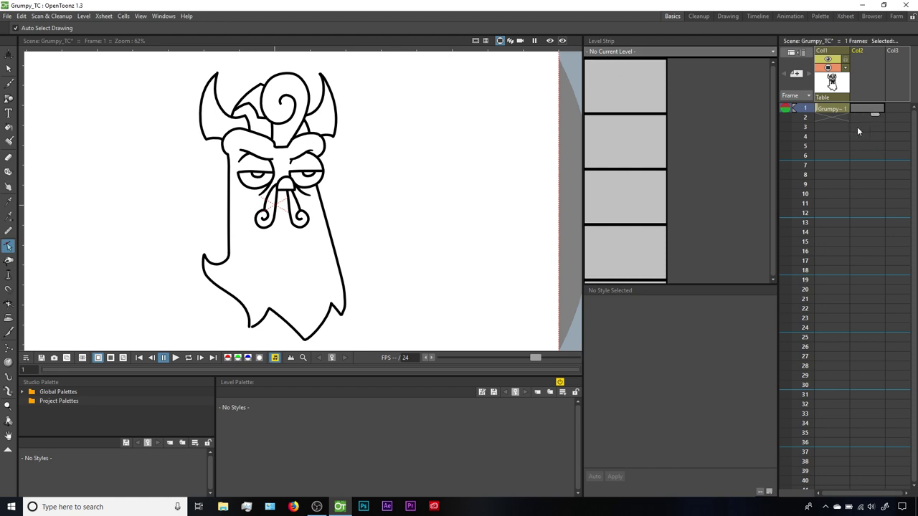
Step: Make Grumpy_TC_Clean the current level and add three new pages to its palette
click(823, 109)
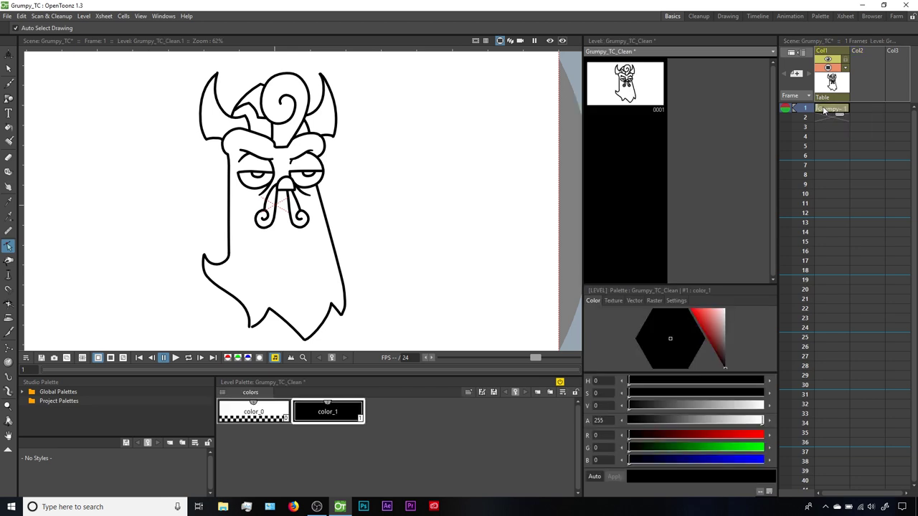
click(550, 393)
click(550, 393)
click(550, 393)
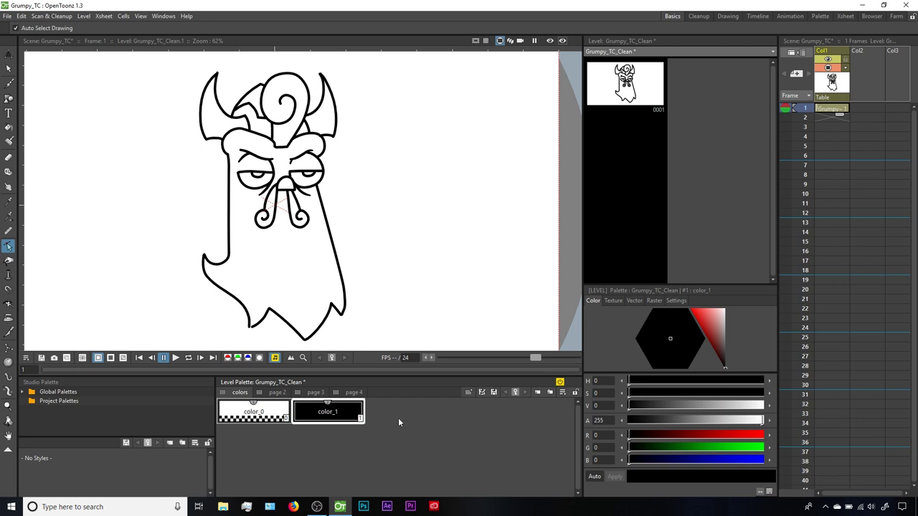
Step: Check each of the new empty palette pages 2, 3 and 4
click(279, 393)
click(310, 394)
click(349, 392)
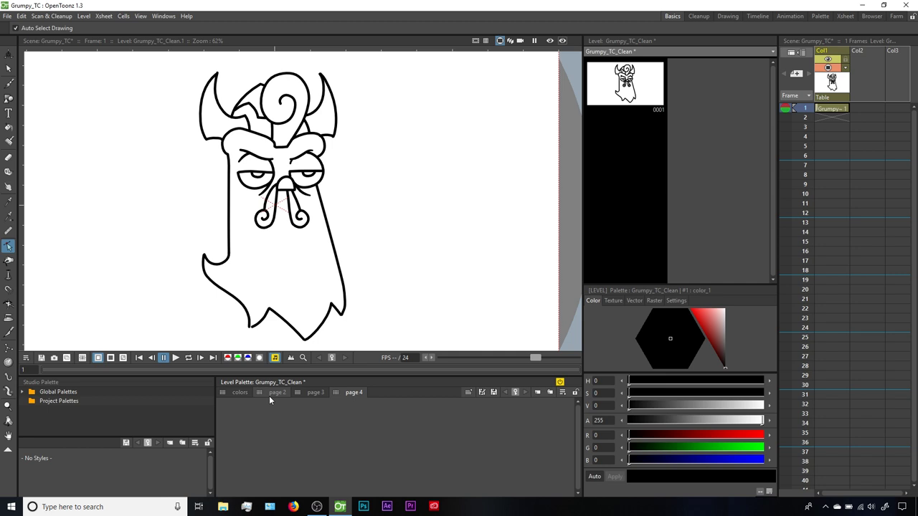
click(269, 396)
click(309, 395)
click(348, 393)
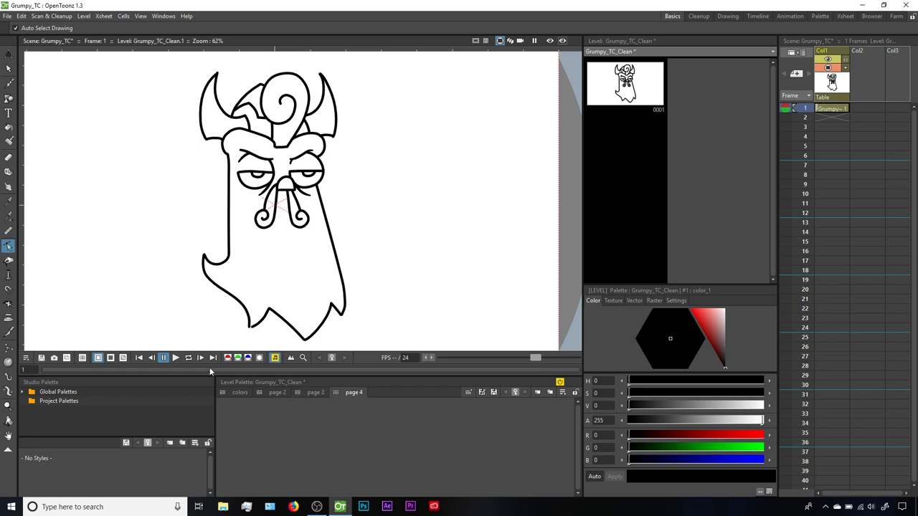
Step: Delete palette pages 4, 3 and 2 so that only the colors page remains
click(241, 394)
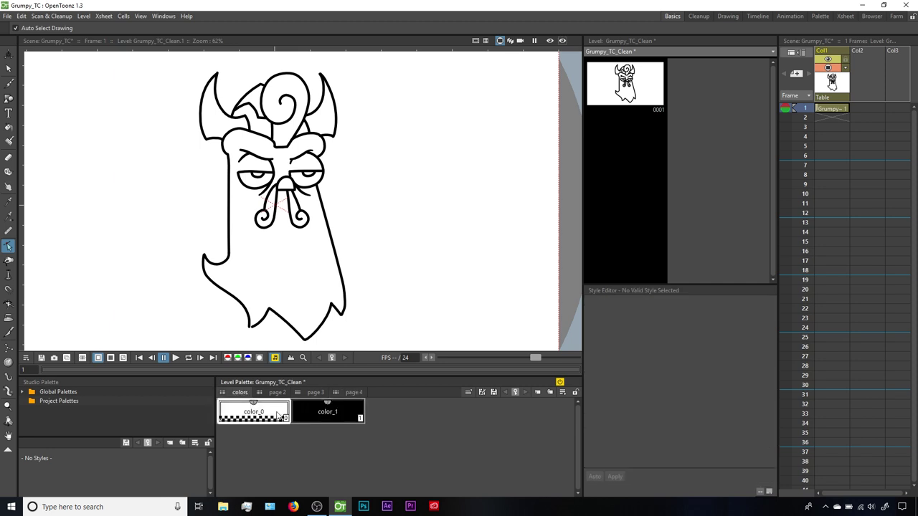
click(231, 399)
right_click(352, 394)
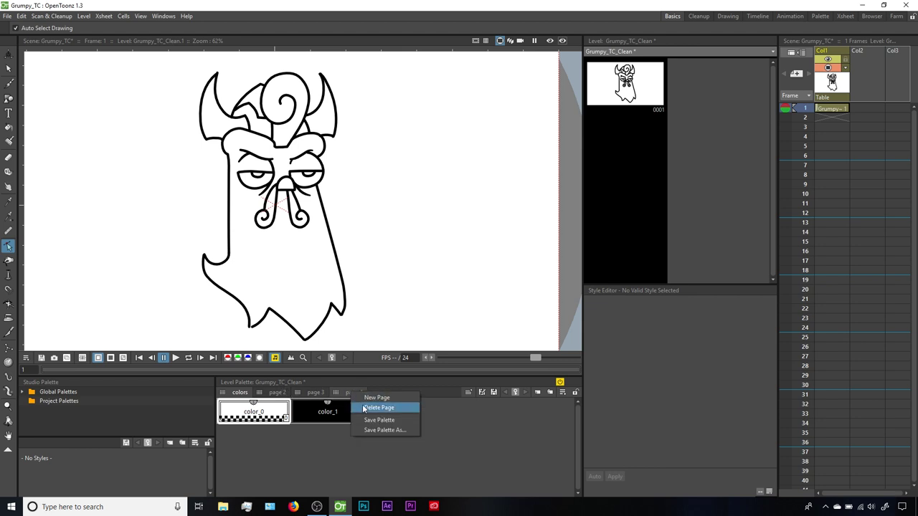
click(365, 407)
right_click(316, 395)
click(329, 407)
right_click(285, 397)
click(297, 408)
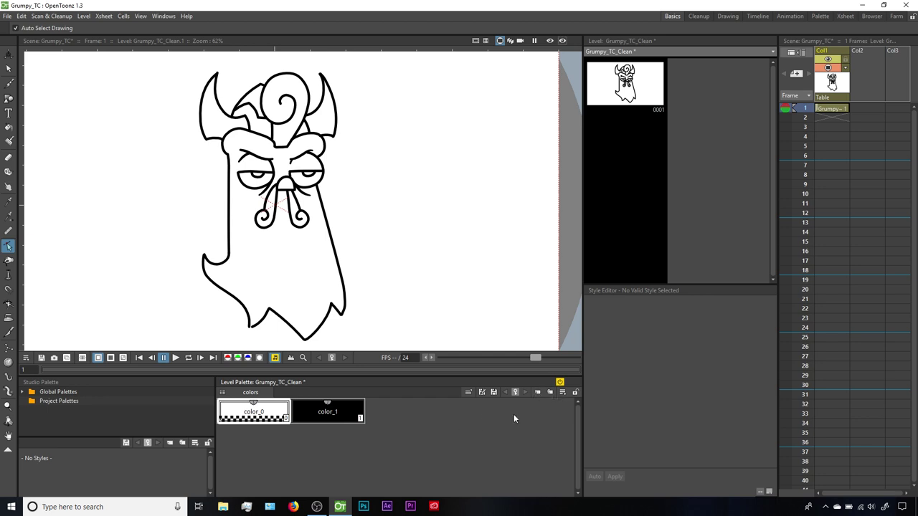
Step: Add a new color_2 style to the level palette and make it a saturated red
right_click(403, 427)
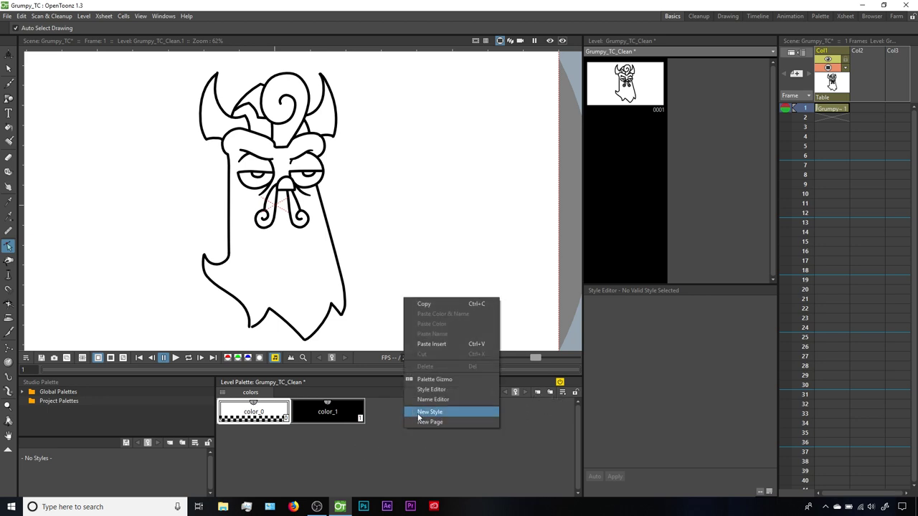
click(429, 412)
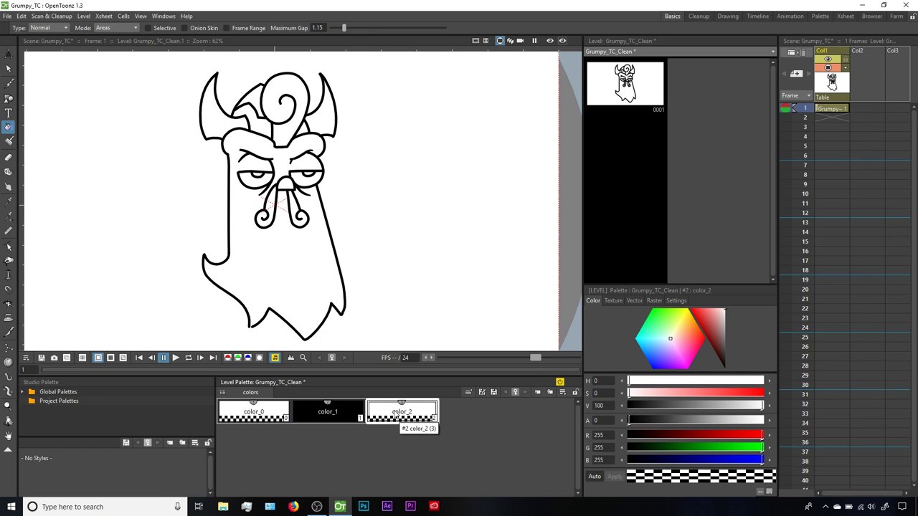
key(space)
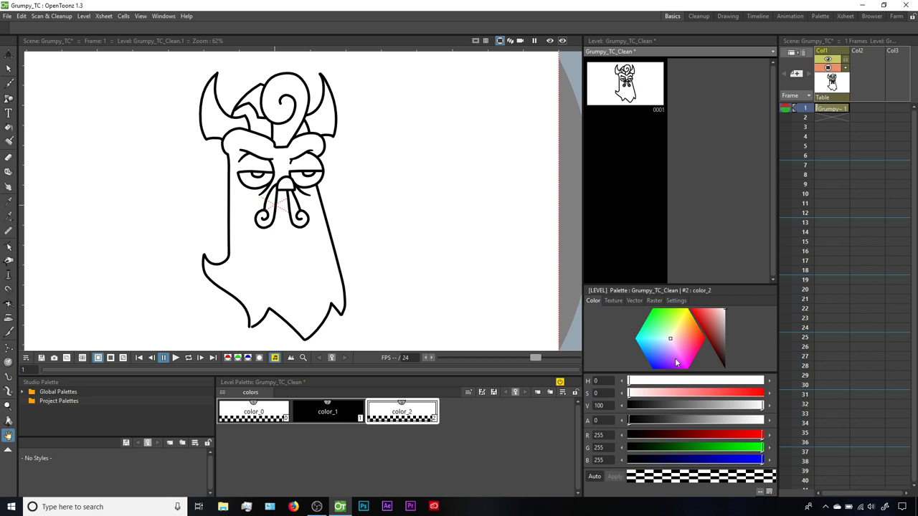
drag(631, 392, 737, 393)
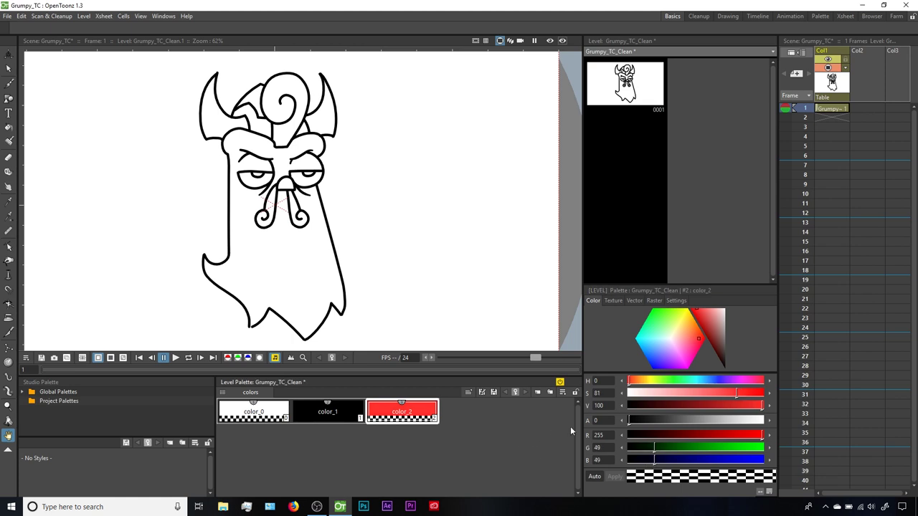
Step: Rename the new red style to red_fill
double_click(403, 414)
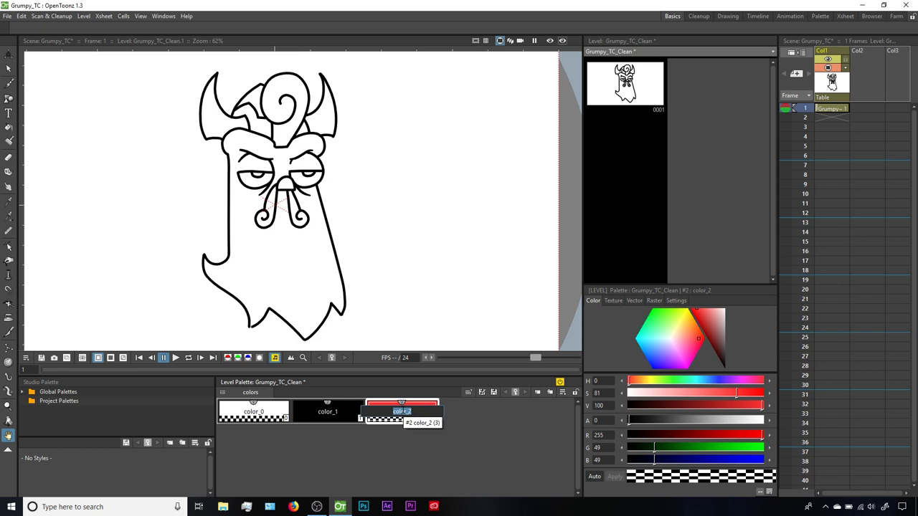
text(red_fill)
key(Return)
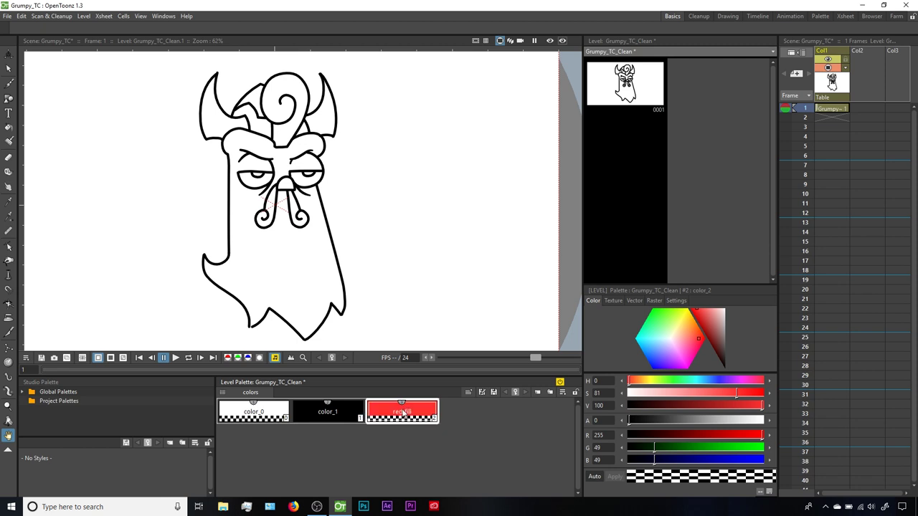
key(f)
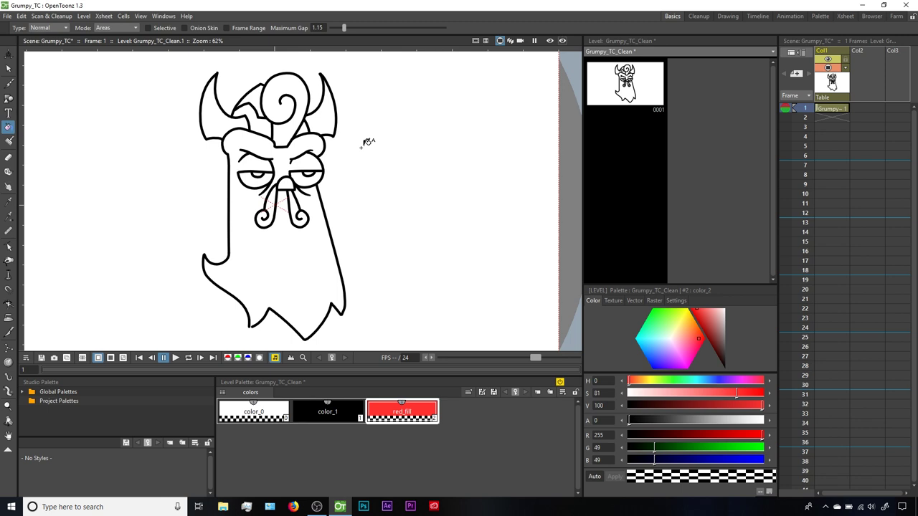
Step: Brush a red test stroke right of the face and raise red_fill's alpha to 255
key(b)
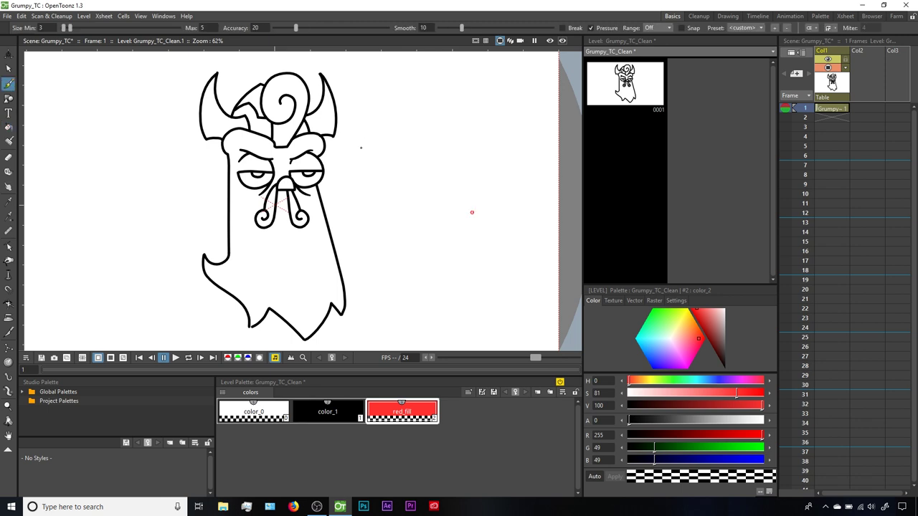
drag(366, 216, 446, 210)
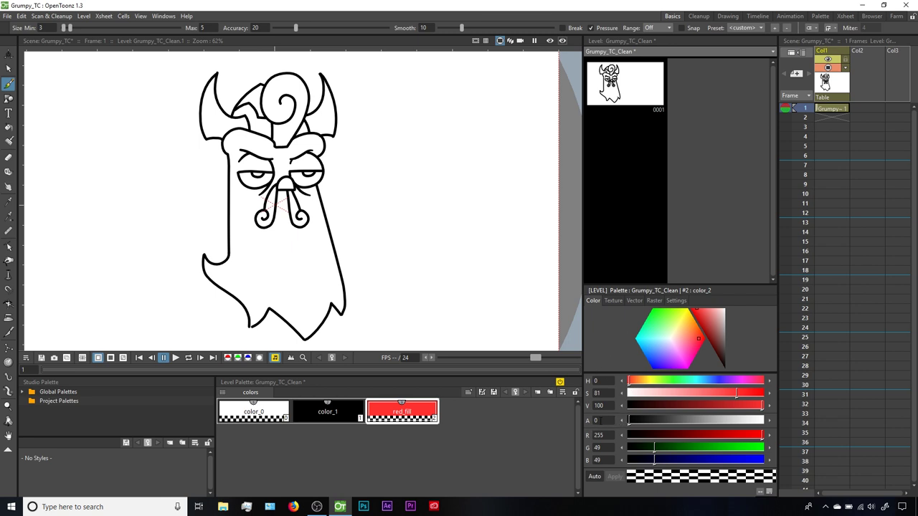
drag(629, 421, 762, 422)
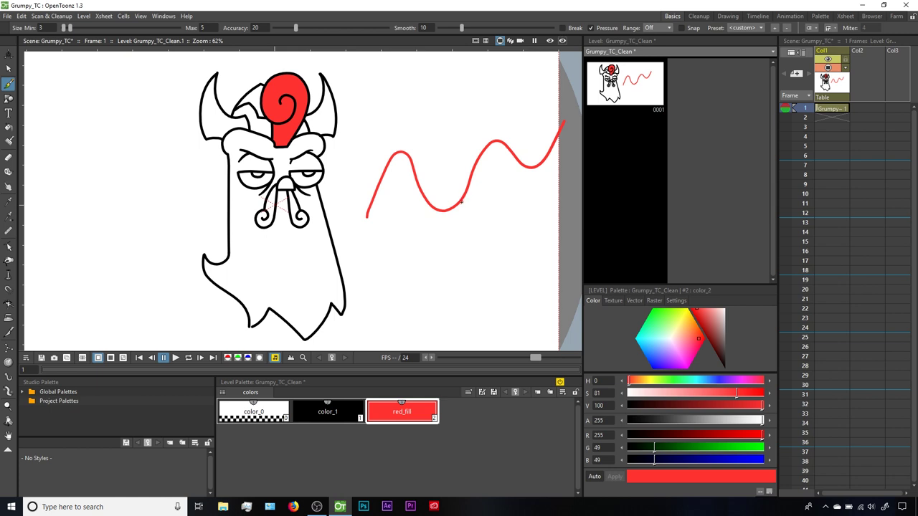
Step: Select the red wavy test stroke and delete it
key(s)
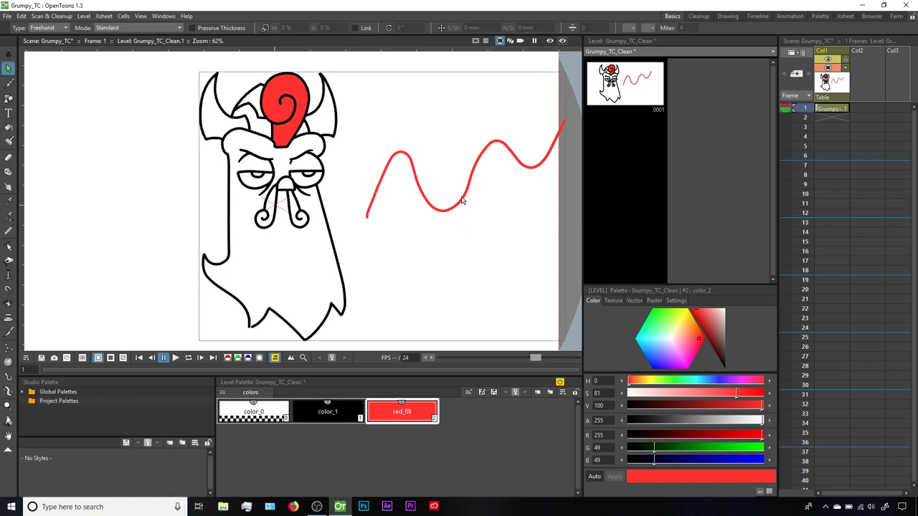
click(462, 201)
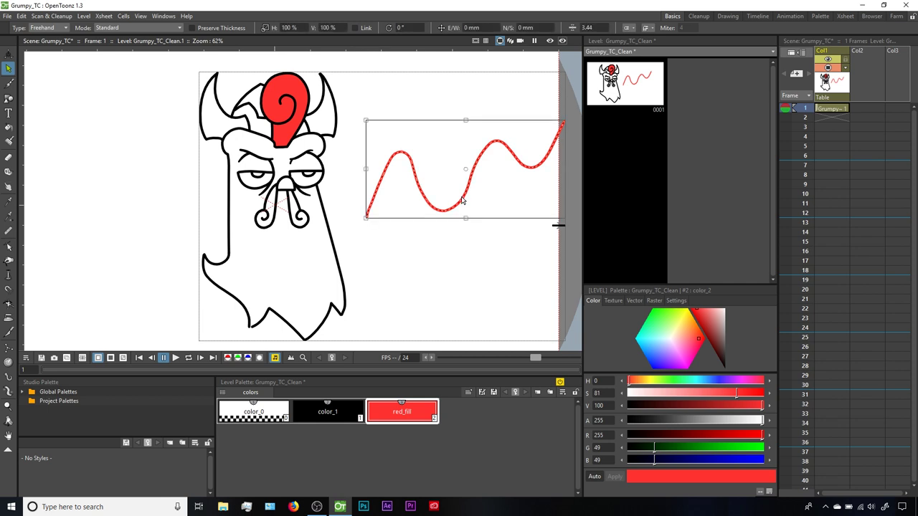
key(Delete)
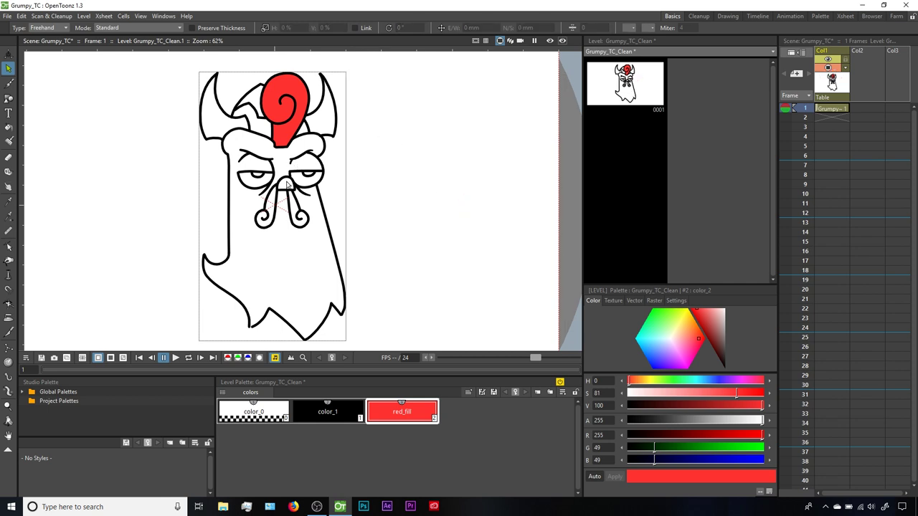
Step: Fill the left and right mustache curls with red_fill
key(f)
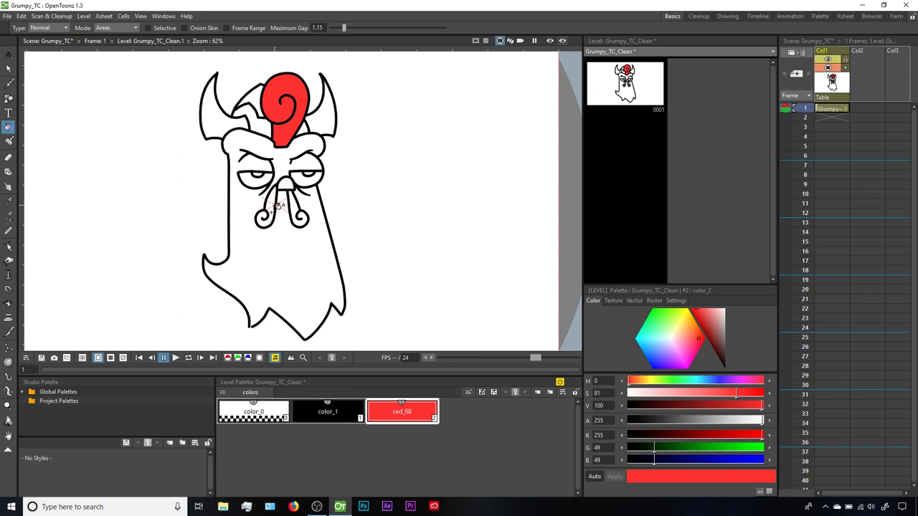
click(274, 205)
click(294, 208)
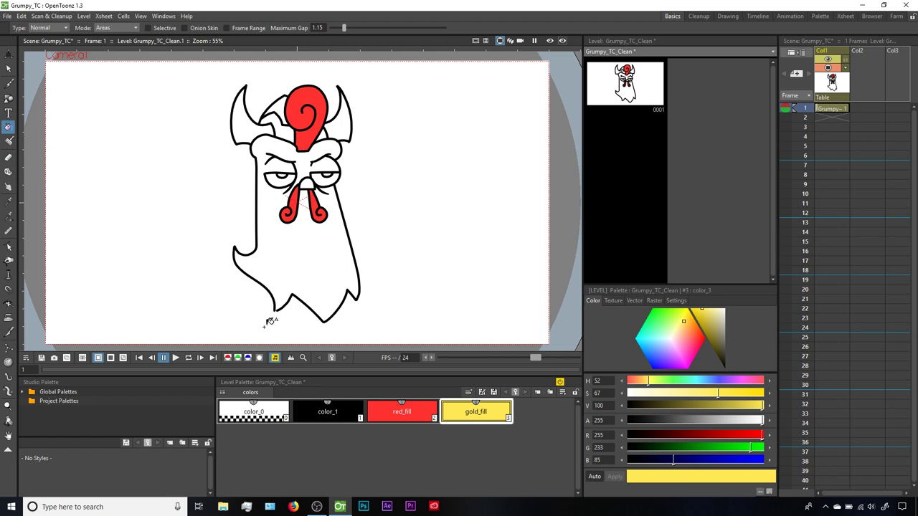
scroll(271, 321, up, 10)
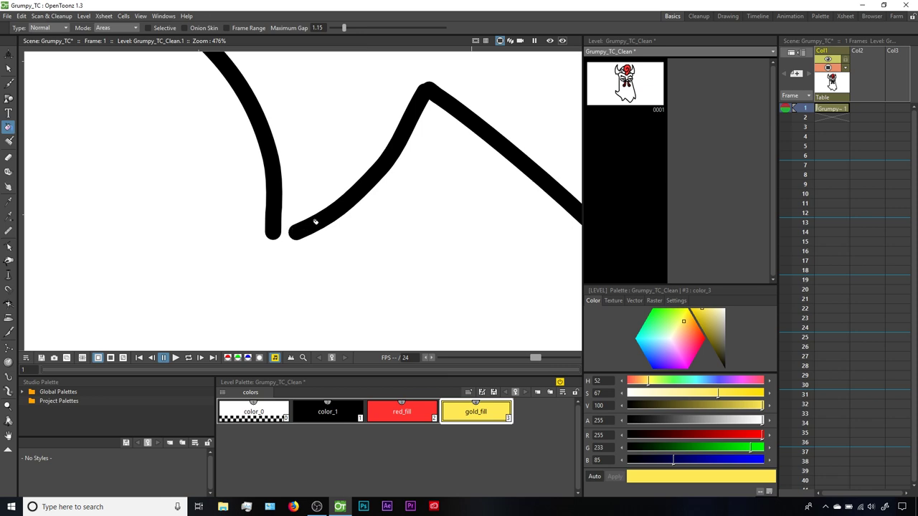
scroll(466, 202, down, 7)
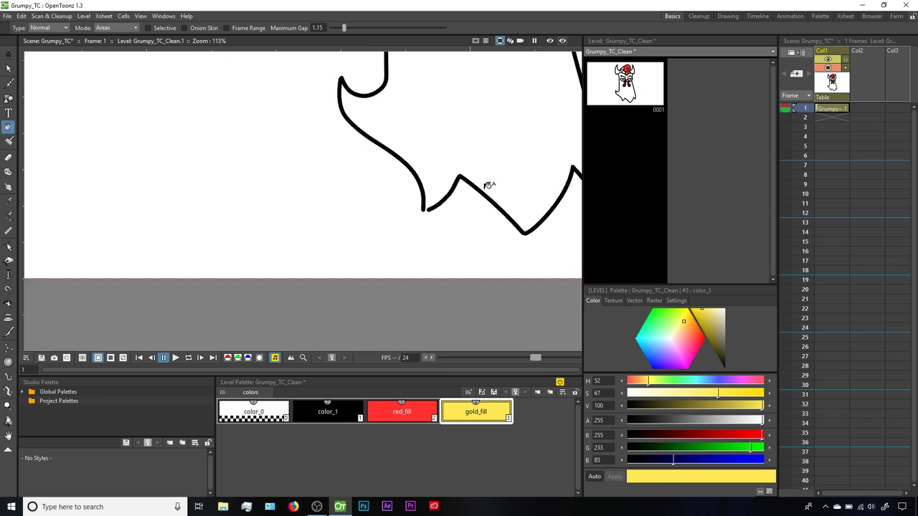
scroll(487, 185, down, 4)
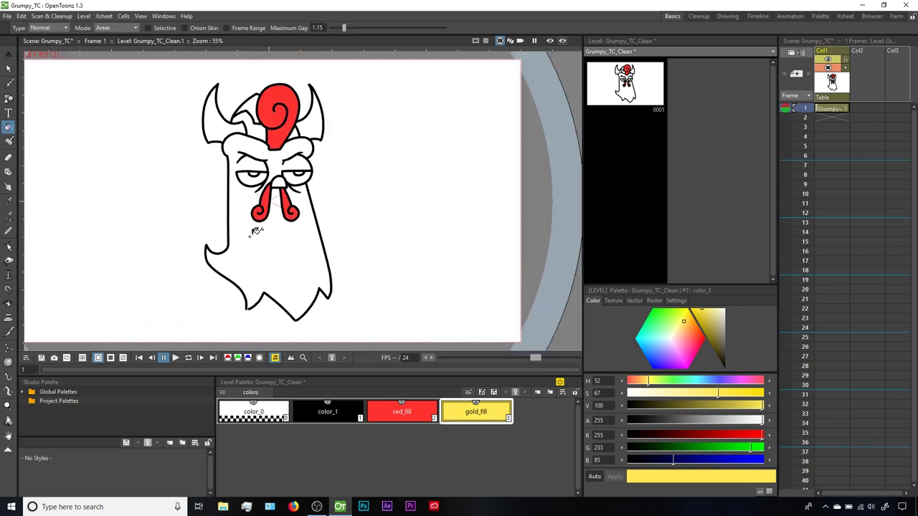
Step: Turn on the Fill Check view and raise the fill gap tolerance
click(141, 16)
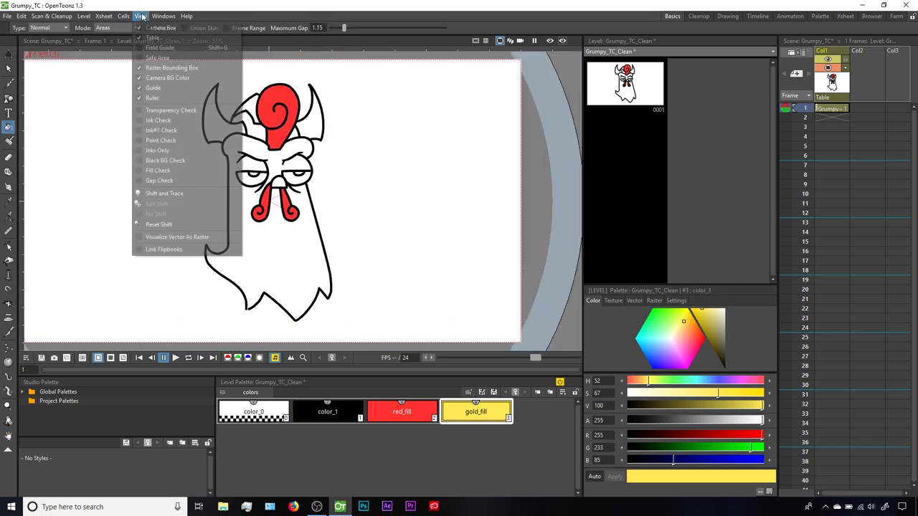
click(170, 173)
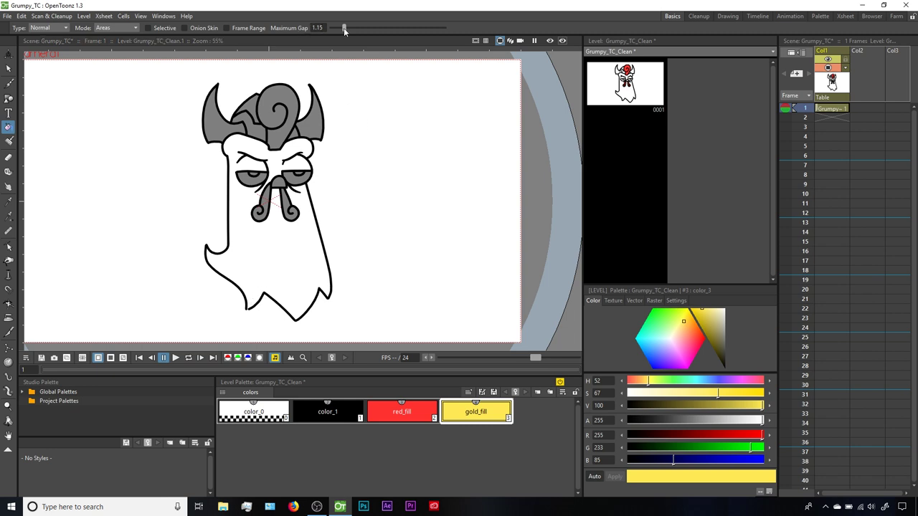
drag(343, 27, 347, 31)
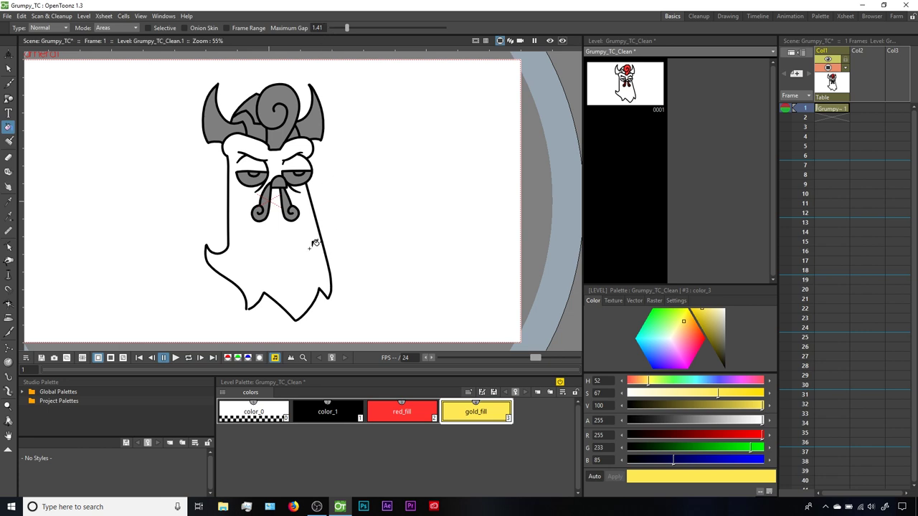
drag(346, 28, 350, 28)
Step: Turn Fill Check off and fill the rooster's body with gold_fill yellow
click(140, 16)
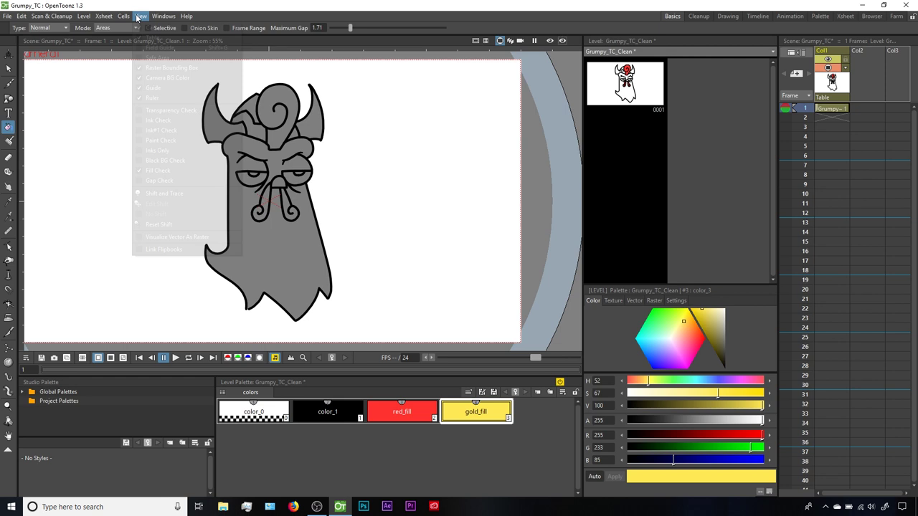
click(158, 171)
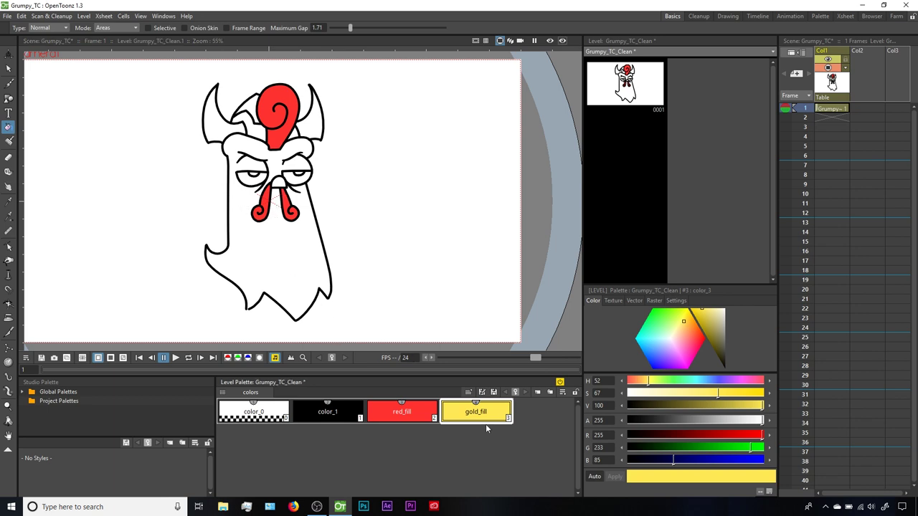
click(271, 235)
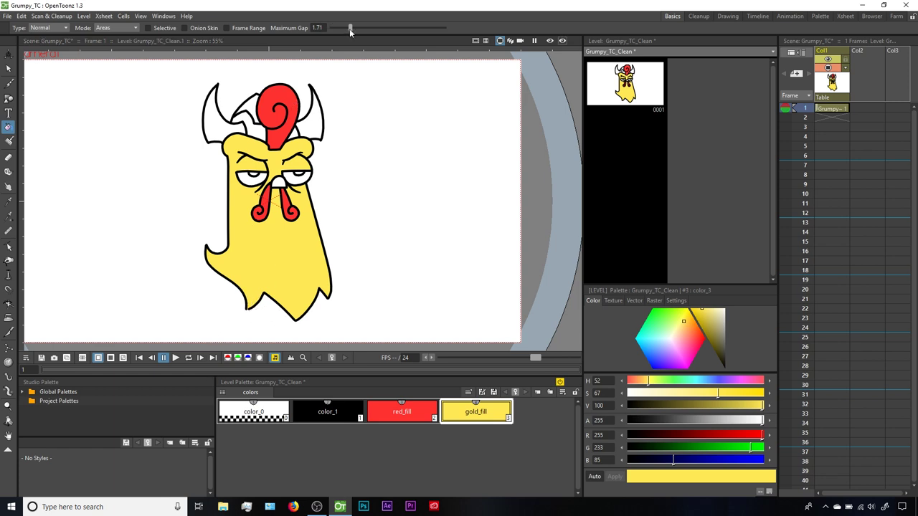
Step: Lower Maximum Gap to 1.12 and drag the stroke end to close the outline gap
drag(349, 29, 343, 28)
scroll(246, 316, up, 1)
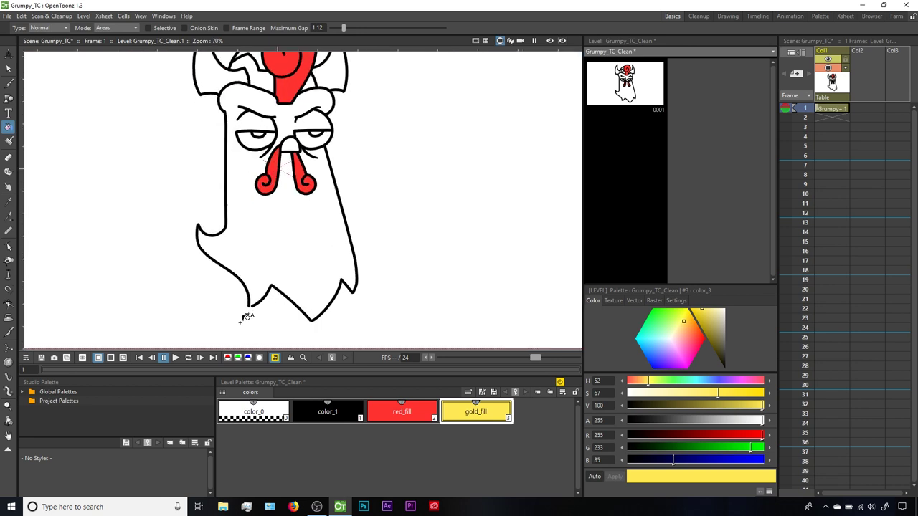
scroll(246, 316, up, 7)
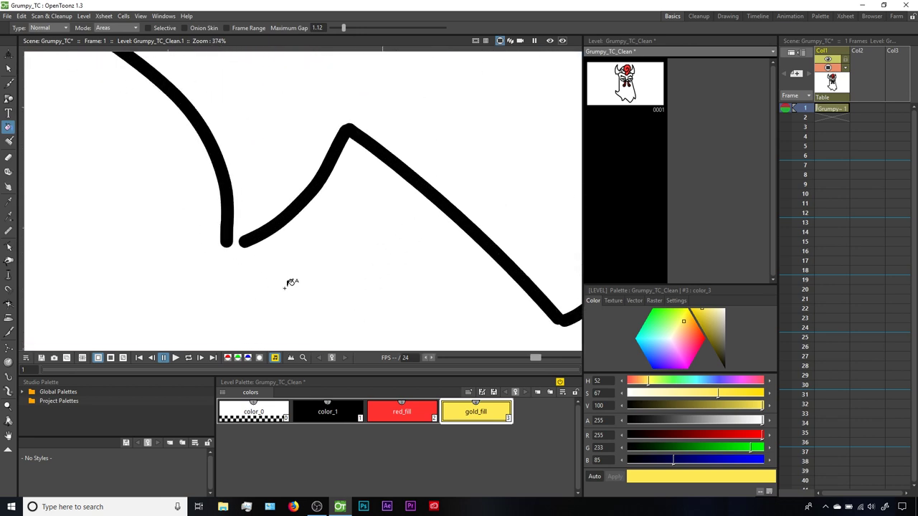
key(s)
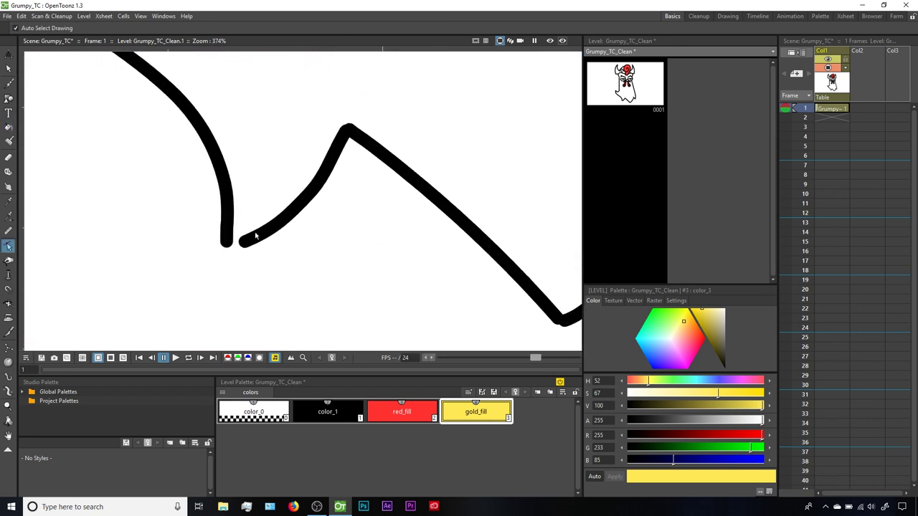
drag(246, 241, 226, 244)
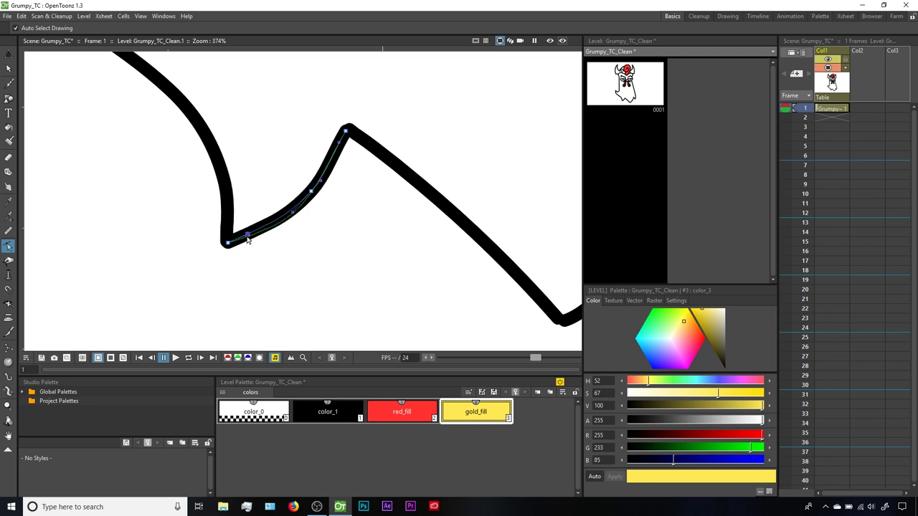
Step: Refill the rooster's body with gold yellow
scroll(431, 198, down, 6)
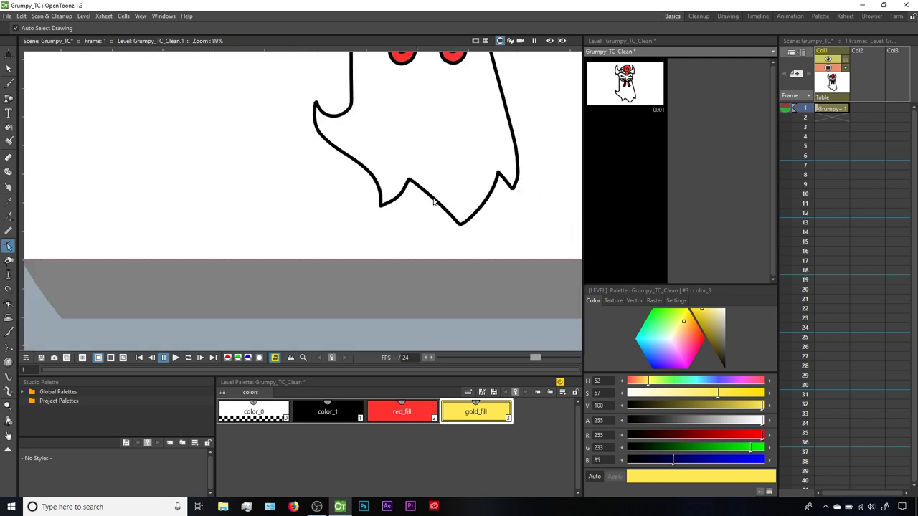
key(f)
drag(446, 150, 308, 307)
scroll(322, 287, down, 2)
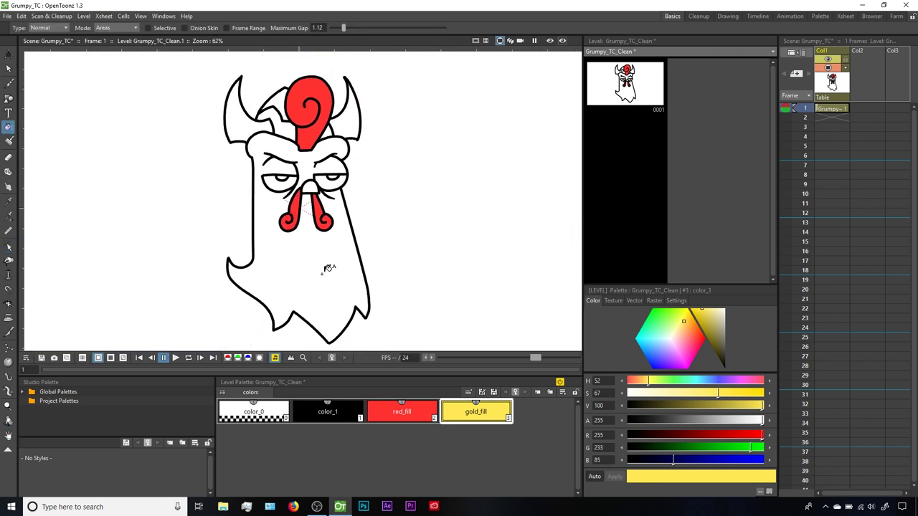
click(309, 259)
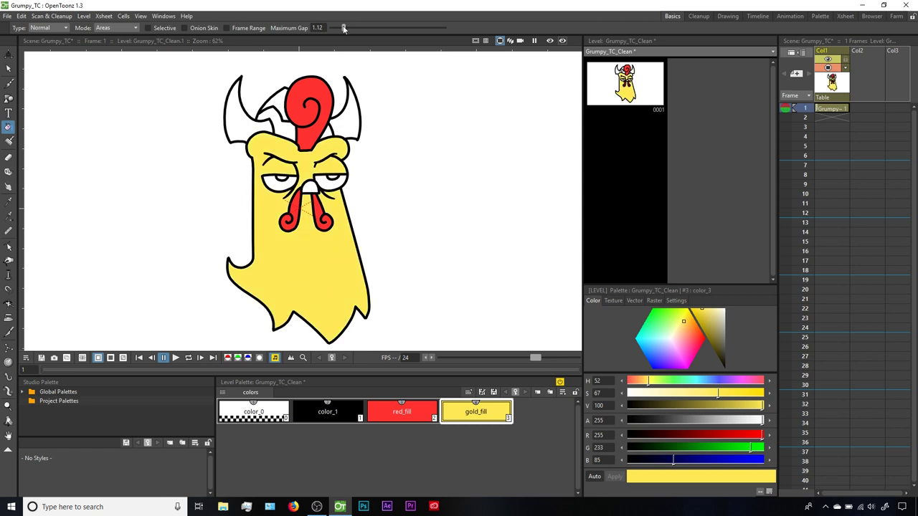
Step: Set the fill's Maximum Gap to 1.15
mouse_move(344, 28)
mouse_down()
mouse_move(374, 28)
mouse_move(338, 27)
mouse_move(363, 29)
mouse_move(348, 26)
mouse_up()
click(317, 28)
text(1.15)
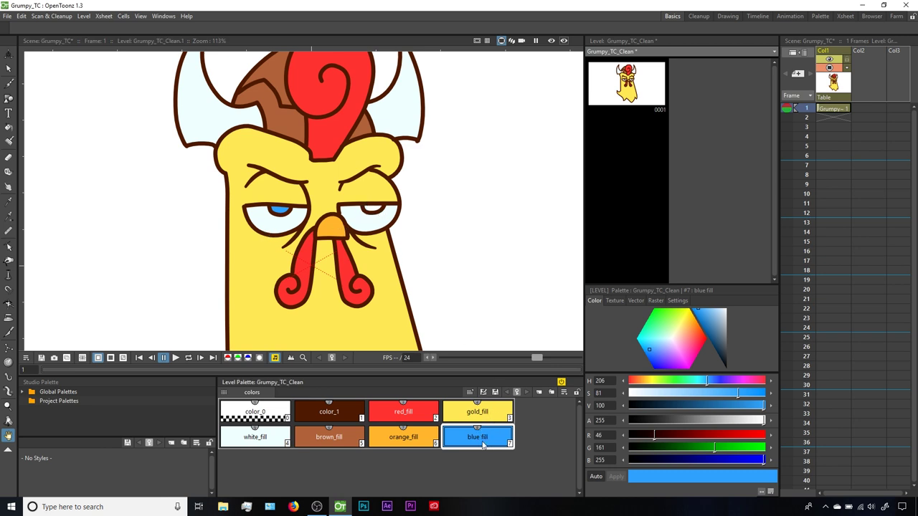
Step: Select the Fill tool and enable the View > Fill Check display
key(f)
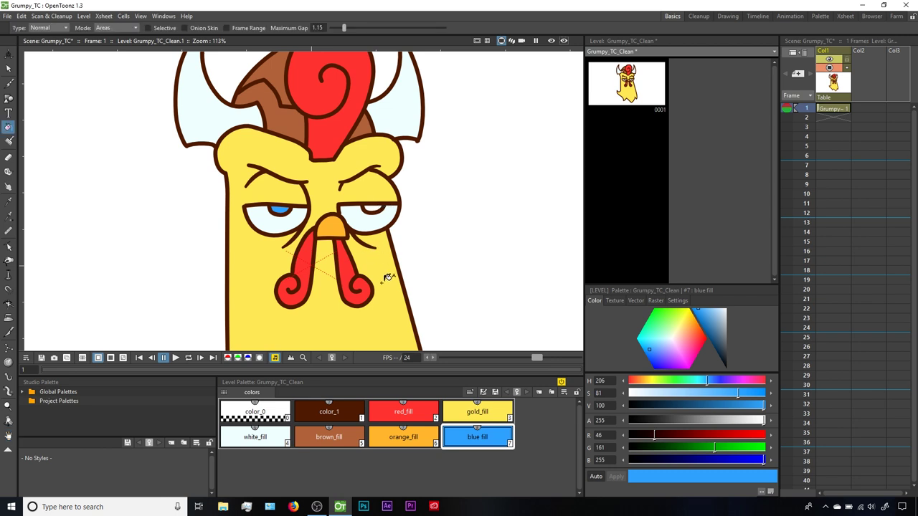
click(141, 16)
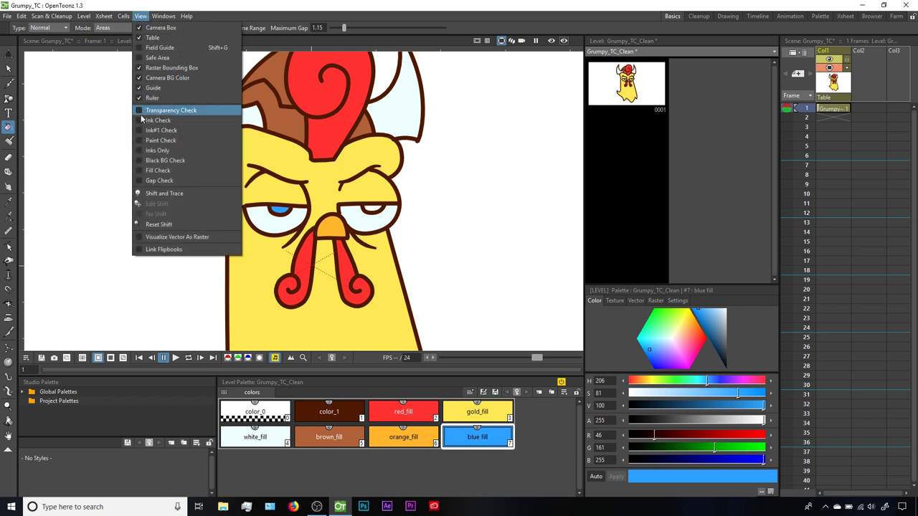
click(150, 170)
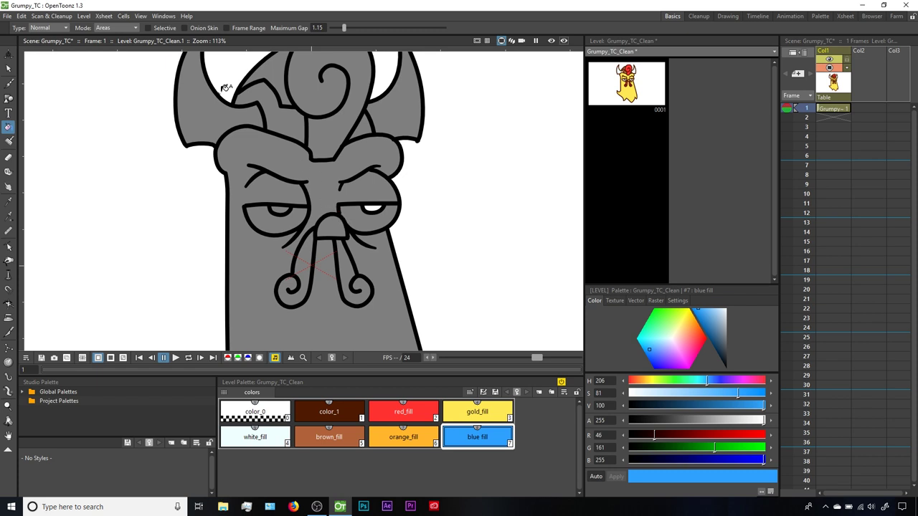
Step: Turn off Fill Check and zoom in on the rooster's eye
click(140, 16)
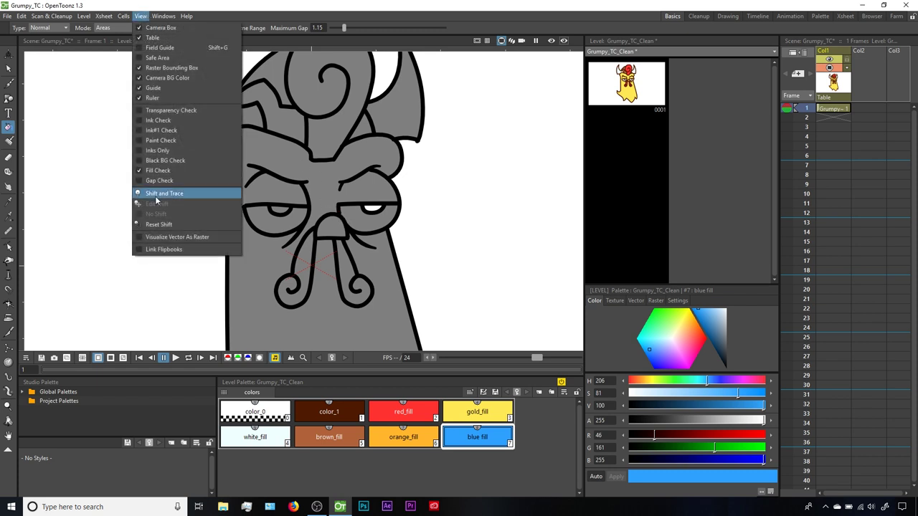
click(157, 171)
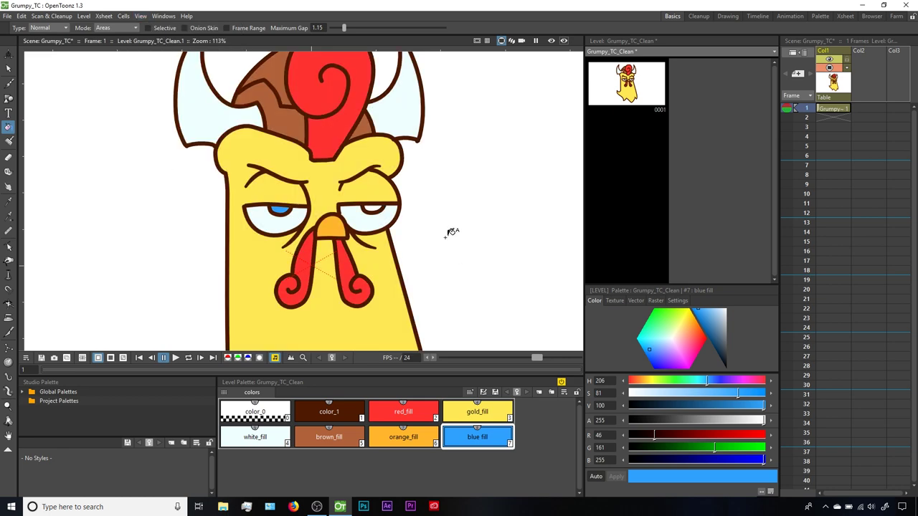
scroll(436, 217, up, 8)
key(space)
drag(280, 148, 499, 228)
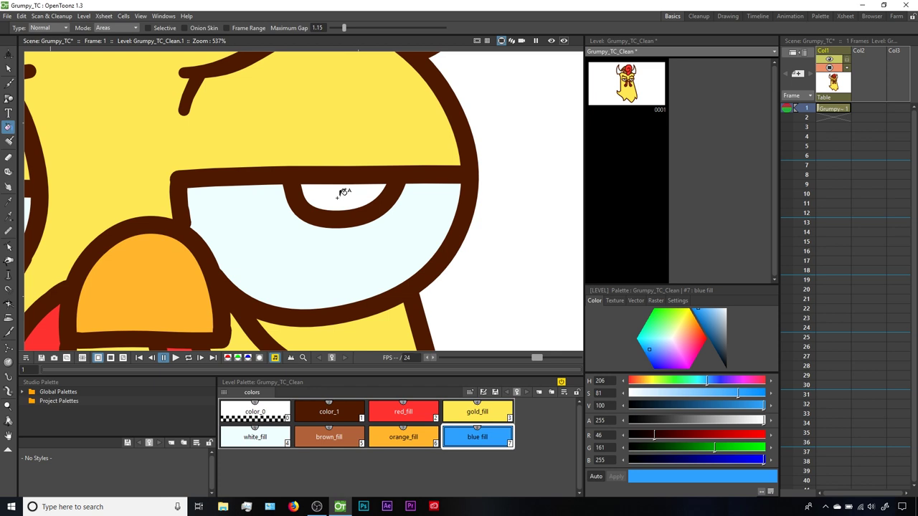
Step: Brush a blue stroke along the pupil's edge and fill the remaining highlight blue
key(b)
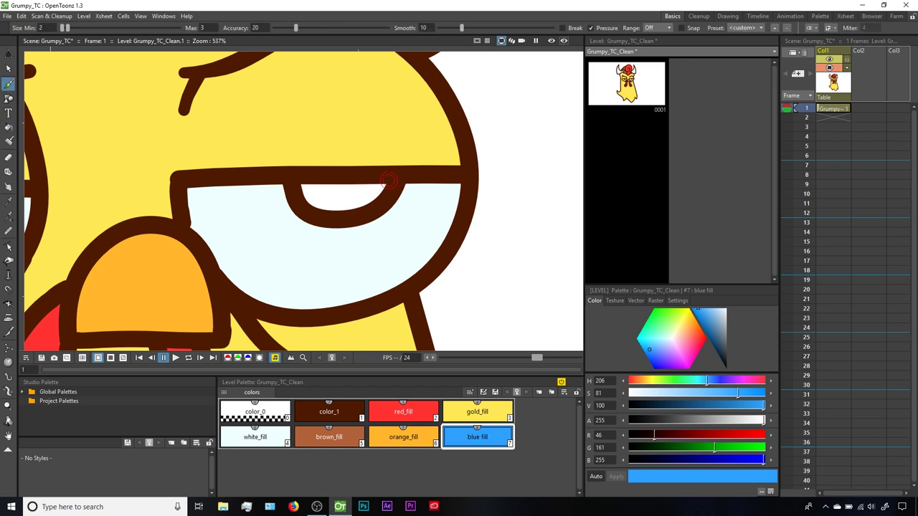
mouse_move(387, 182)
mouse_down()
mouse_move(345, 210)
mouse_move(316, 206)
mouse_move(299, 182)
mouse_move(391, 184)
mouse_up()
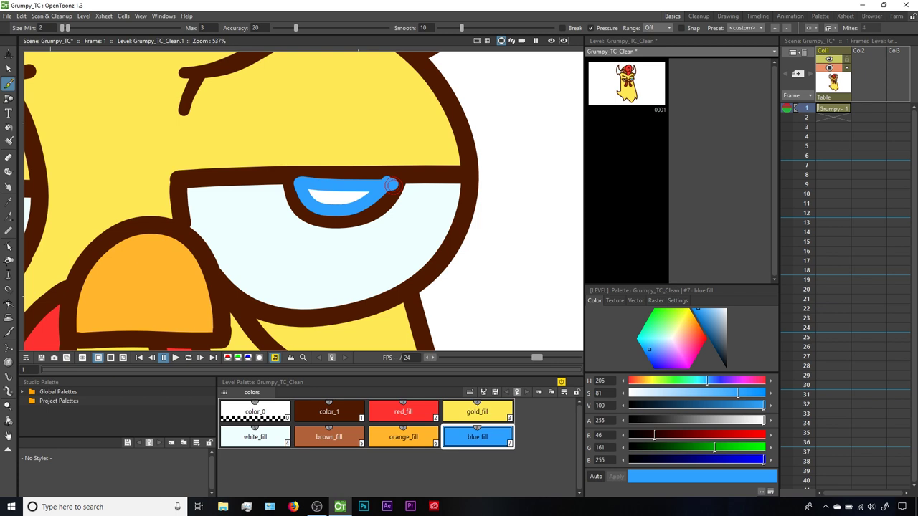
key(f)
click(351, 198)
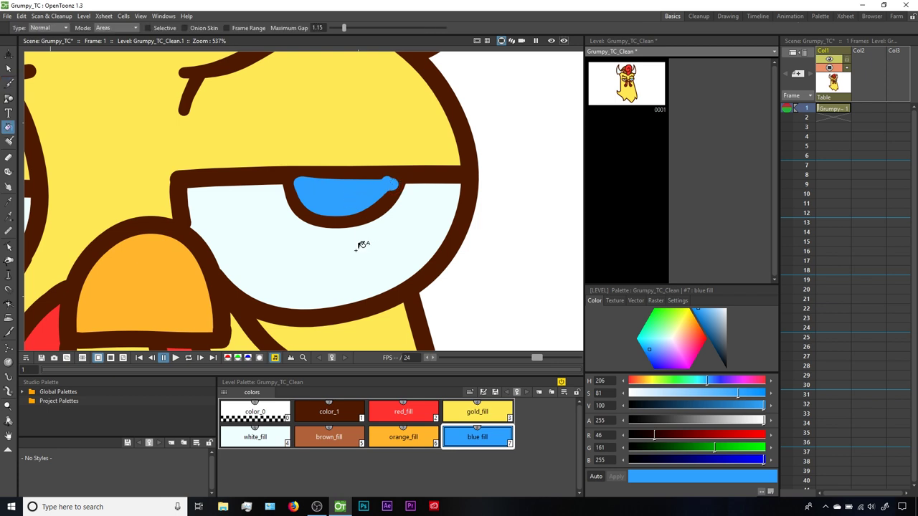
Step: Send the right eye's blue shape behind the outline with Ctrl+[, then deselect it
key(space)
scroll(508, 229, down, 4)
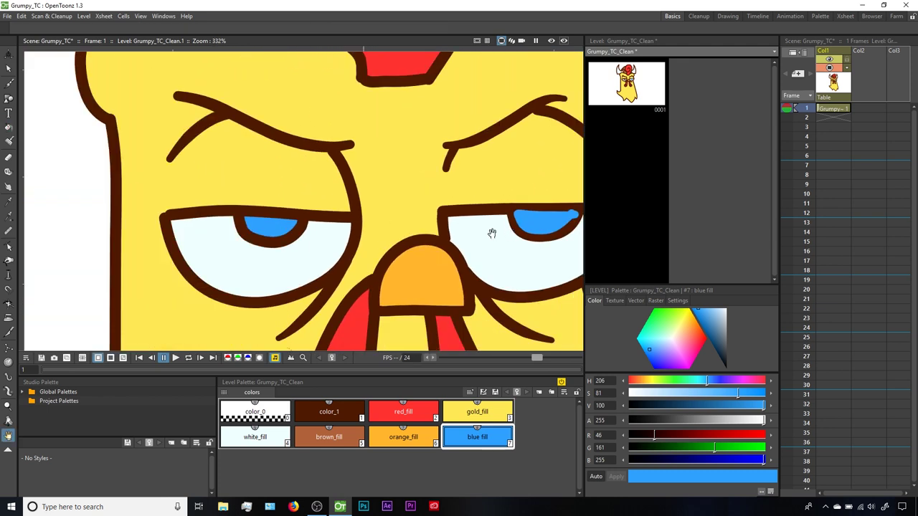
drag(483, 233, 439, 237)
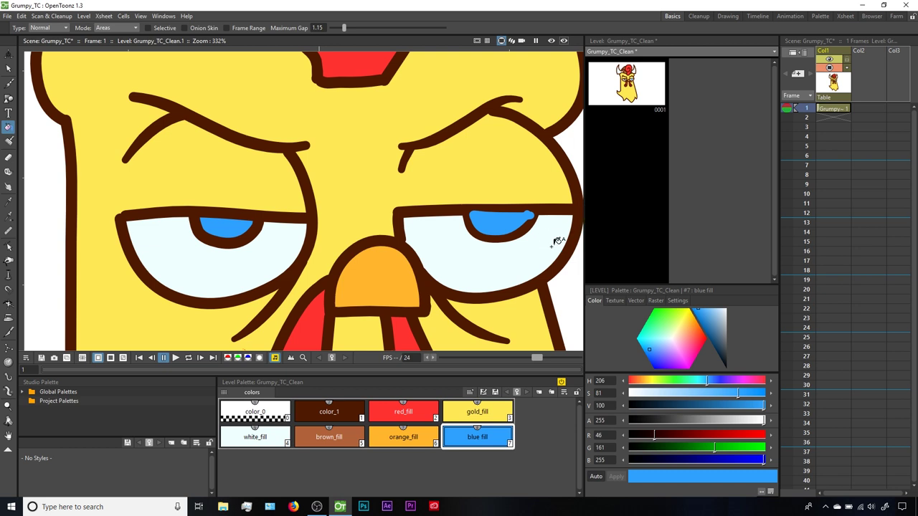
key(s)
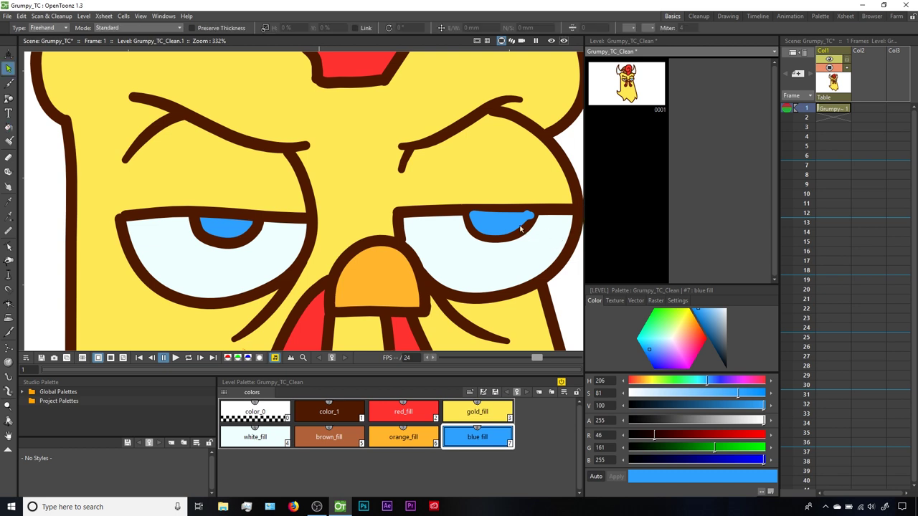
click(520, 228)
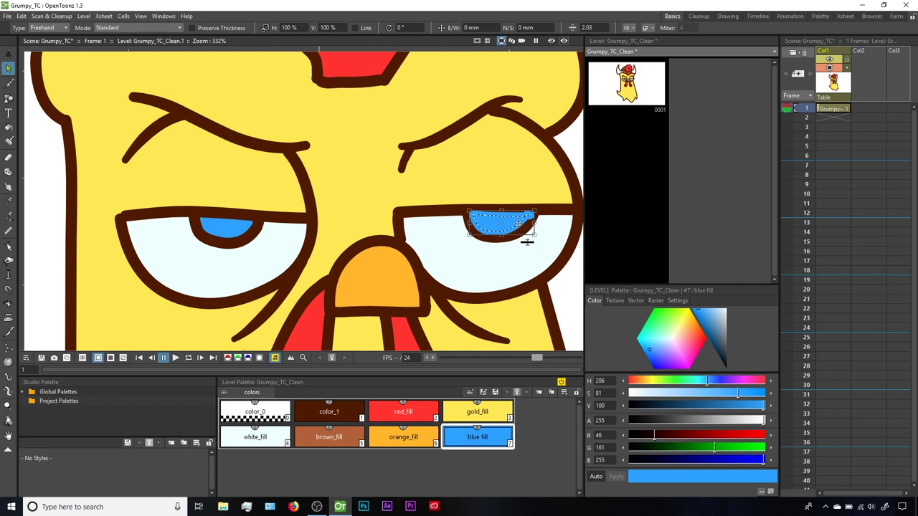
key(ctrl+bracketleft)
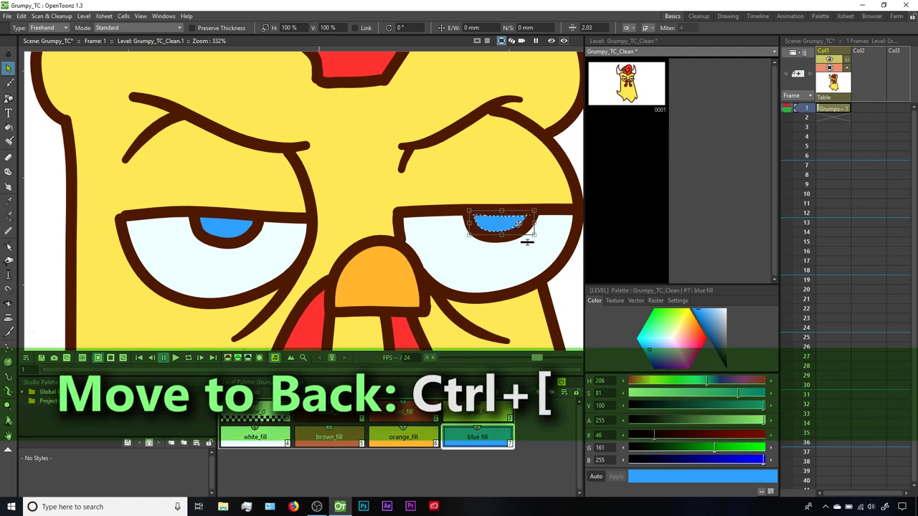
click(525, 258)
scroll(491, 260, down, 3)
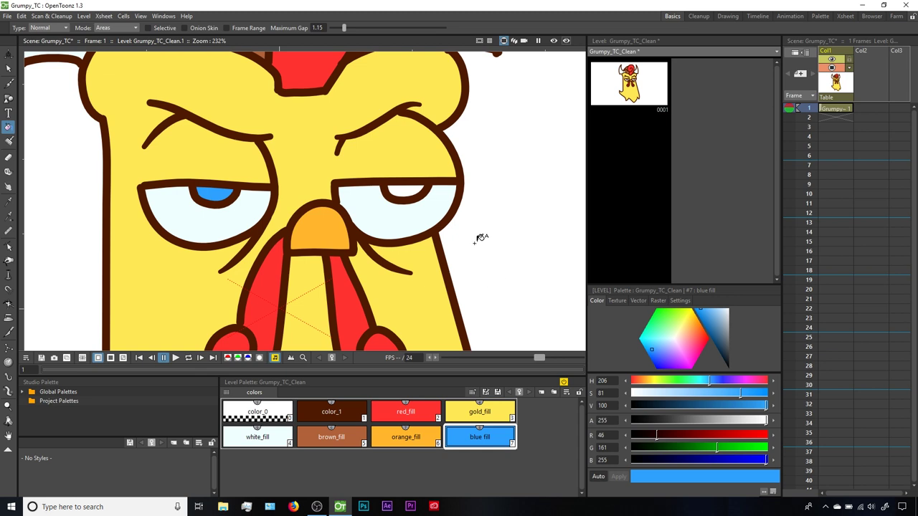
Step: Fill the rooster's right pupil with blue_fill to match the left pupil
click(413, 186)
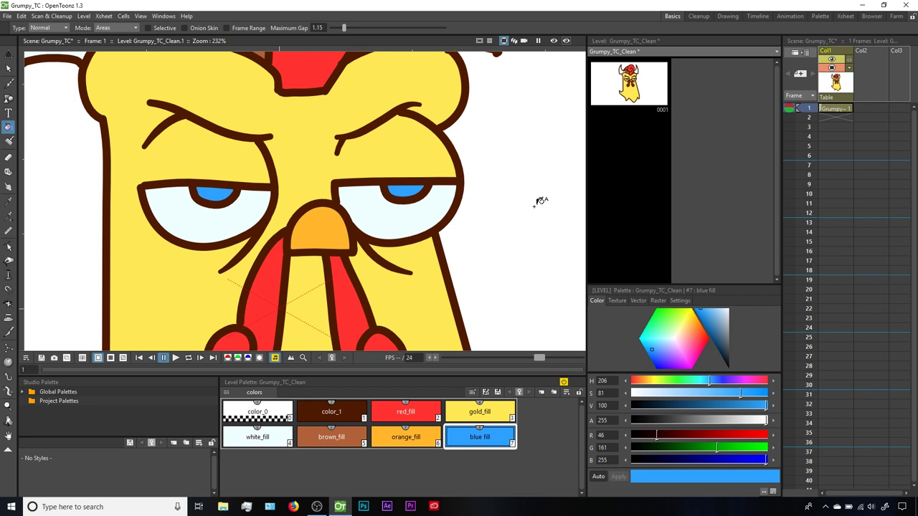
Step: Undo the pupil fill and group the right pupil and upper eyelid strokes
key(ctrl+z)
key(s)
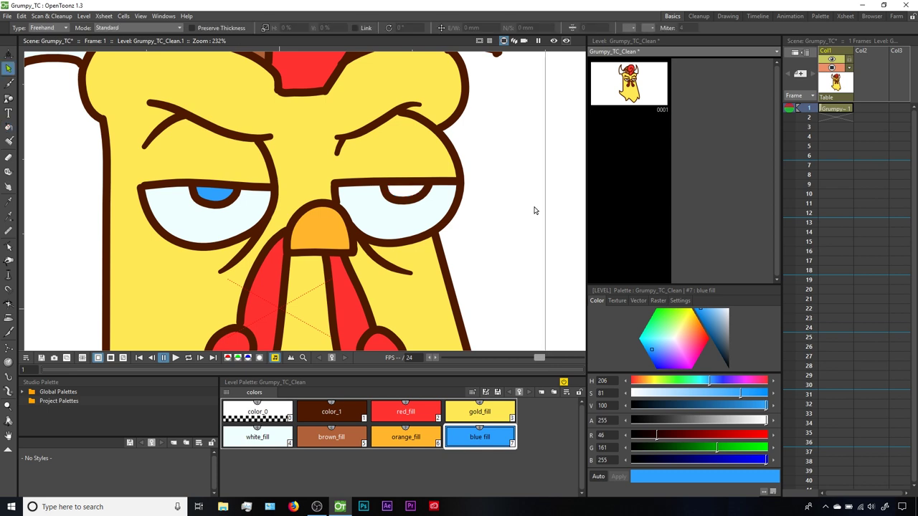
click(413, 203)
shift+click(452, 184)
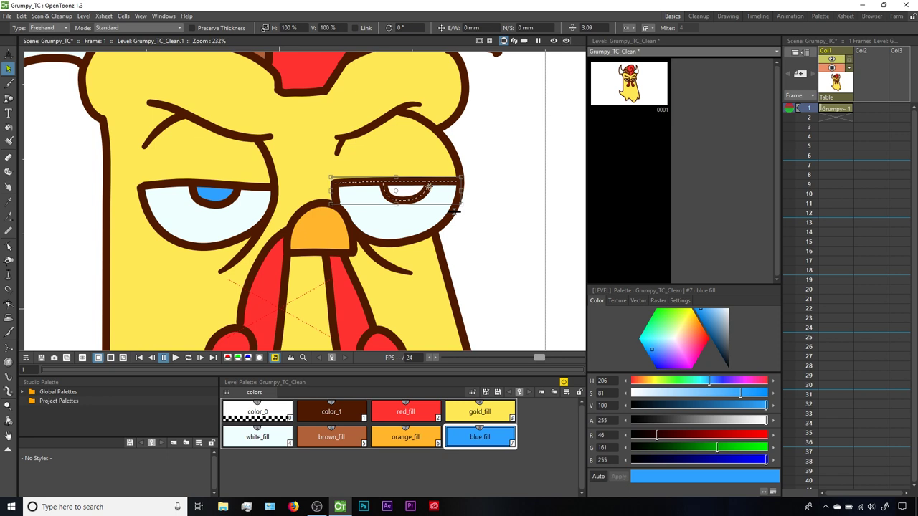
right_click(430, 183)
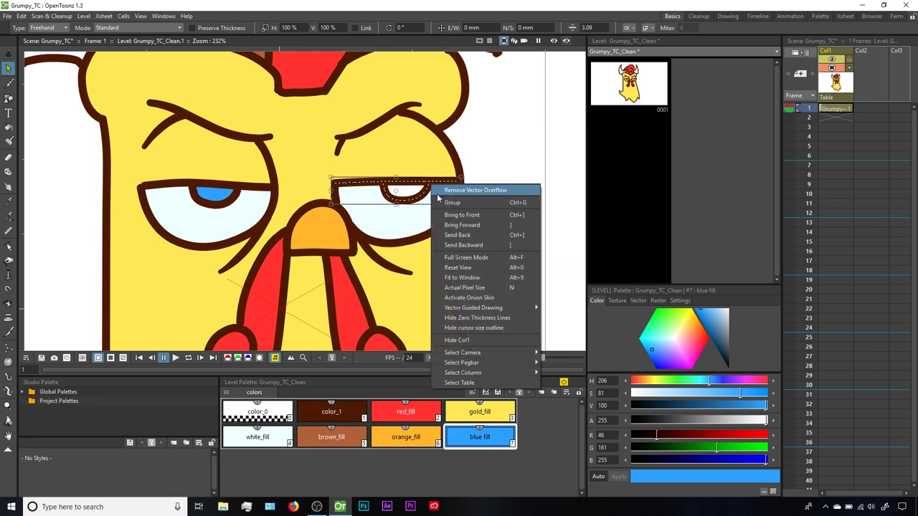
click(439, 200)
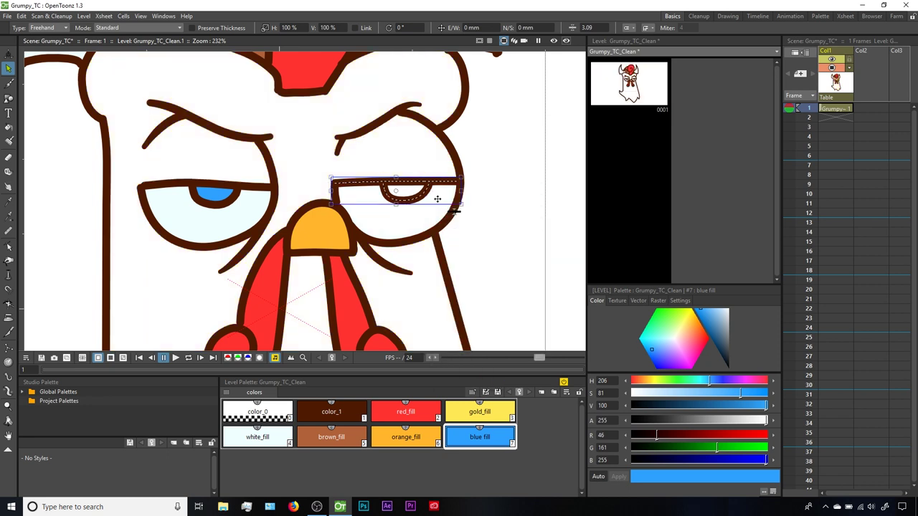
click(499, 254)
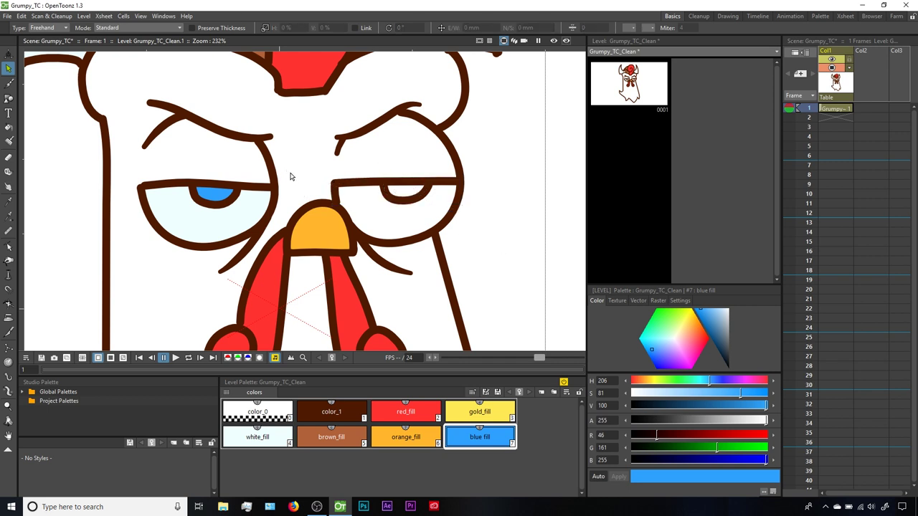
Step: Fill the face with gold_fill and the right eye with white_fill, then select the feather strokes
click(479, 412)
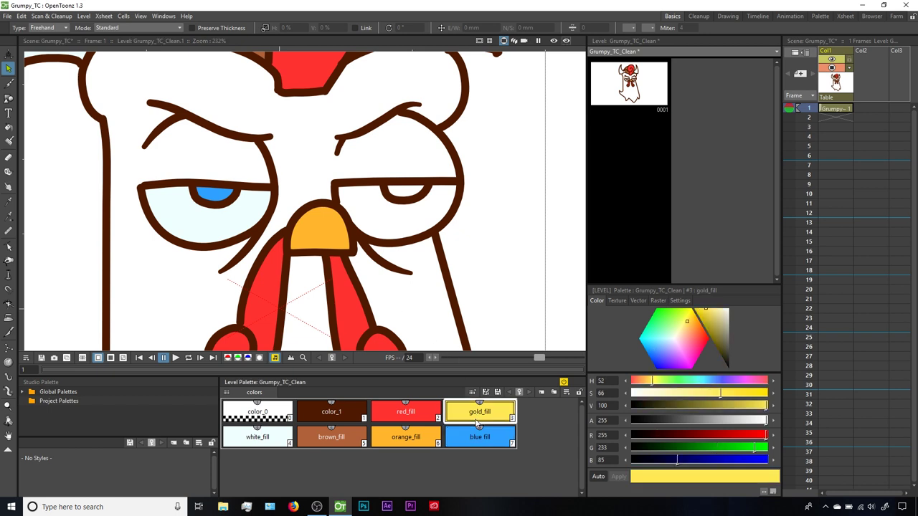
key(f)
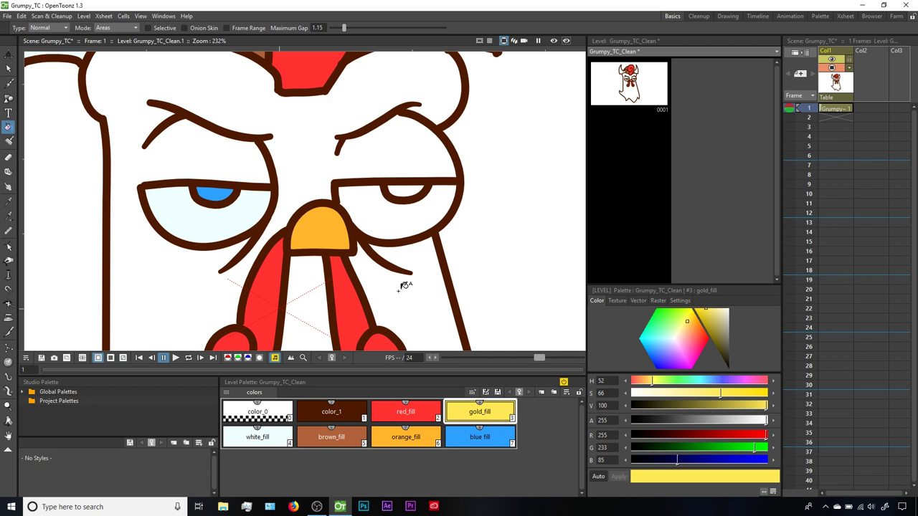
click(403, 286)
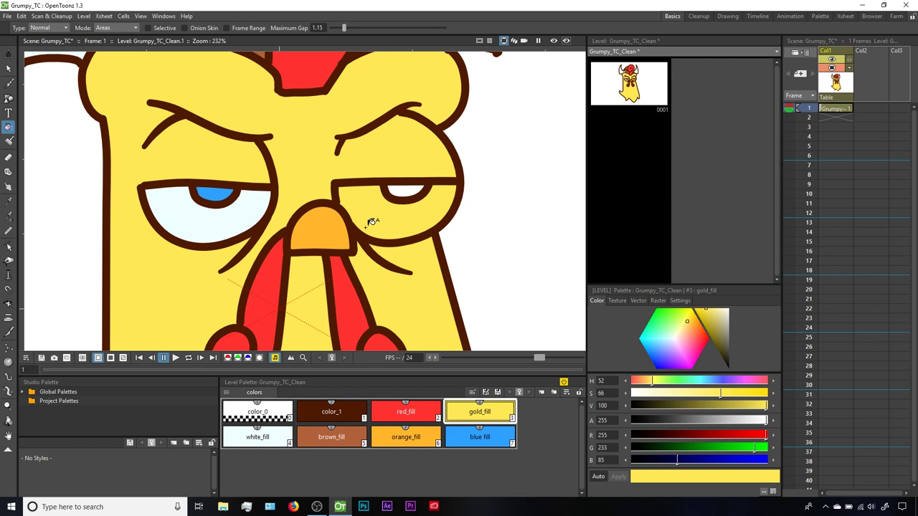
click(274, 437)
click(384, 209)
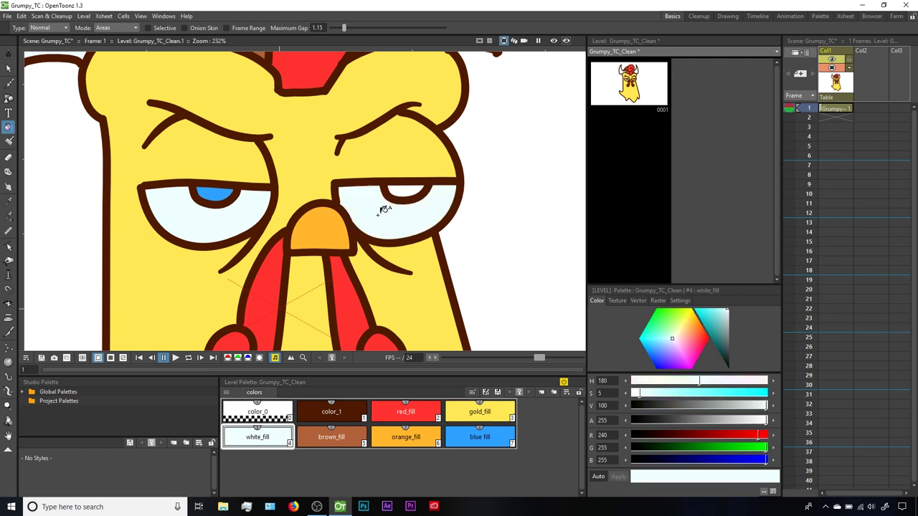
click(464, 444)
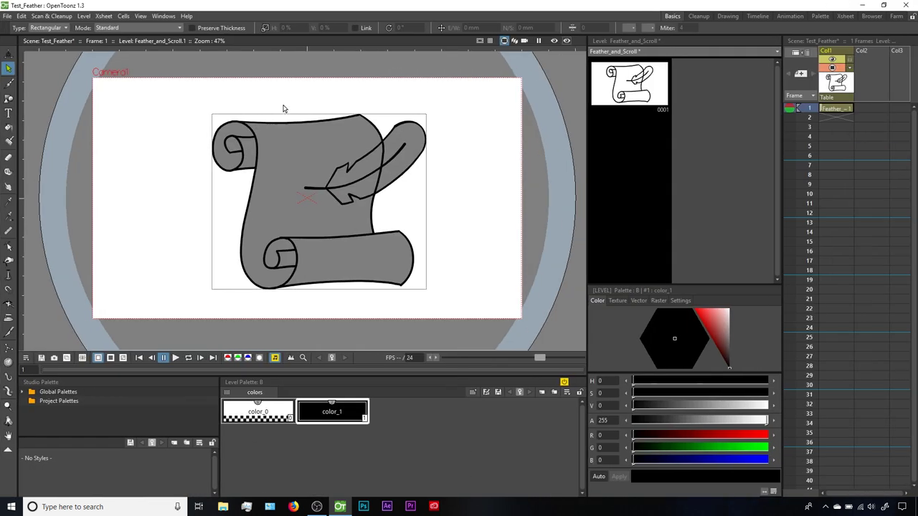
drag(285, 92, 444, 218)
Step: Group the feather strokes and the scroll's right-end stroke, restoring the scroll's grey fill
right_click(398, 174)
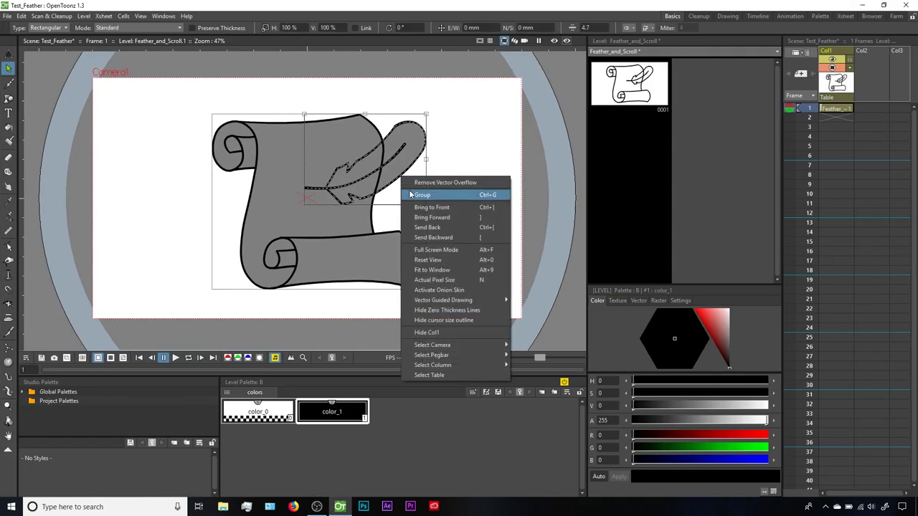
click(428, 199)
click(438, 196)
click(414, 250)
right_click(411, 249)
click(428, 268)
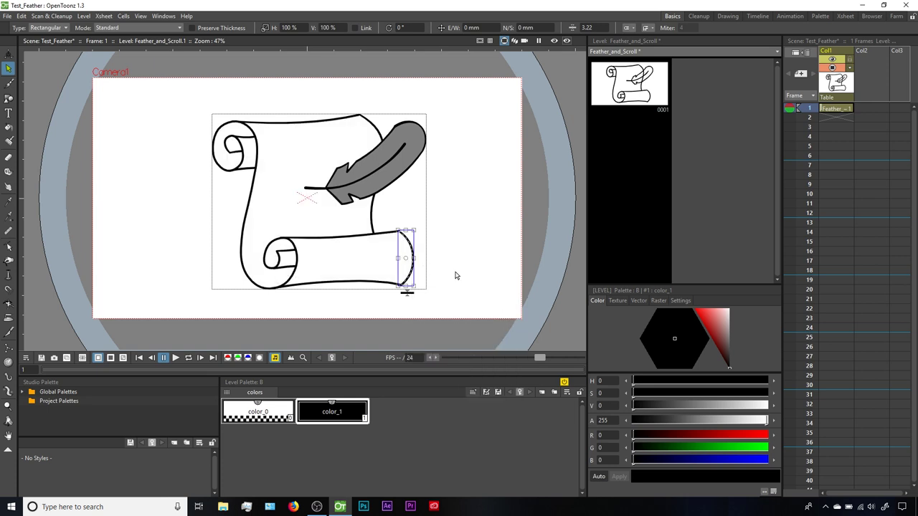
click(441, 271)
click(414, 265)
right_click(414, 261)
click(428, 280)
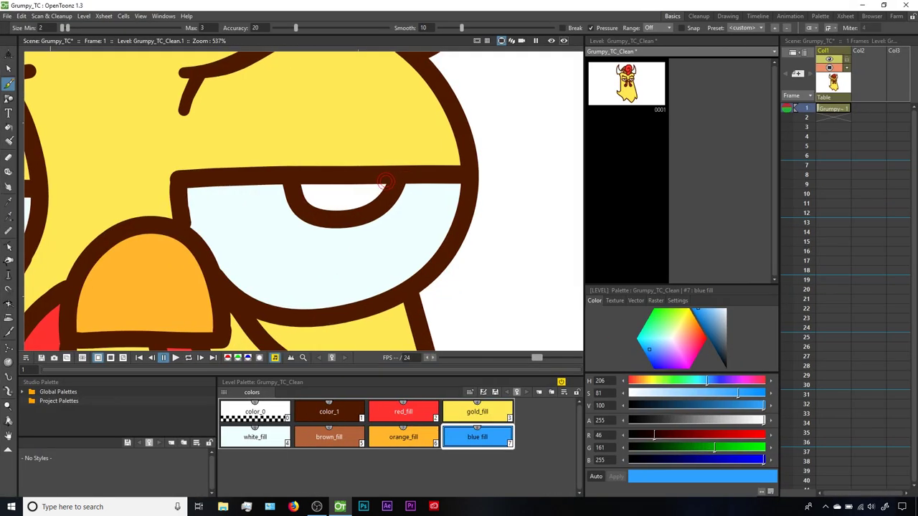
Step: Draw and fill the right eyelid blue, then send the fill behind the brown outlines
mouse_move(386, 180)
mouse_down()
mouse_move(334, 210)
mouse_move(307, 200)
mouse_move(298, 182)
mouse_move(391, 185)
mouse_up()
key(f)
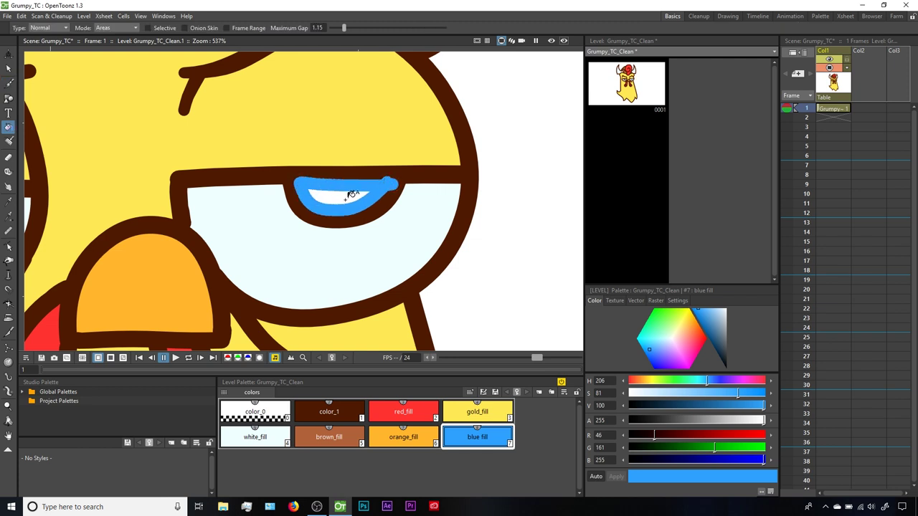
click(357, 193)
key(space)
drag(330, 217, 572, 237)
scroll(572, 236, down, 4)
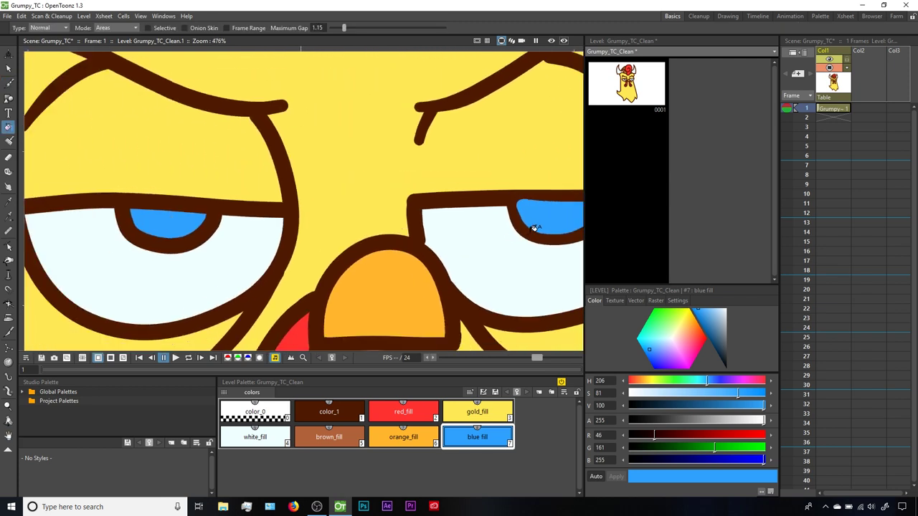
key(s)
click(517, 224)
key(ctrl+[)
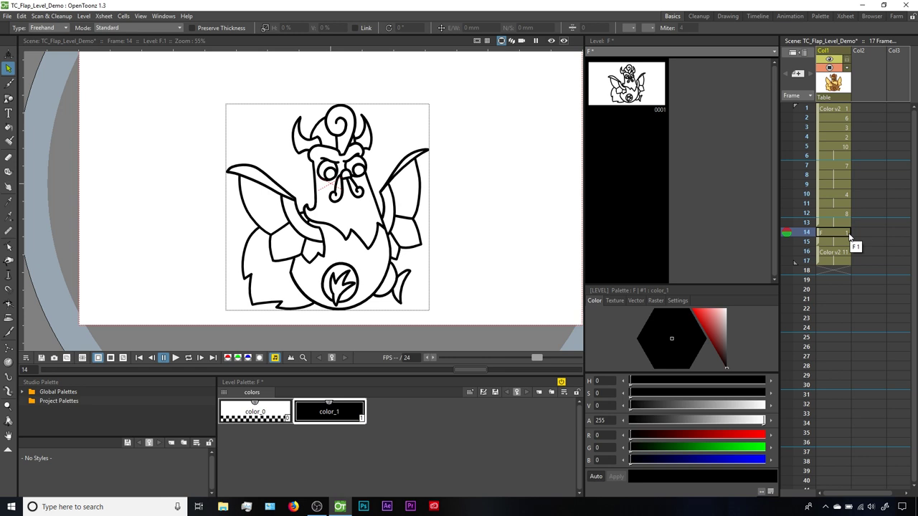
Step: Step through the Color v2 frames and show level F's uncoloured rooster at frame 14
key(Up)
key(Up)
key(Up)
key(Up)
key(Up)
key(Up)
key(Up)
key(Up)
key(Up)
key(Up)
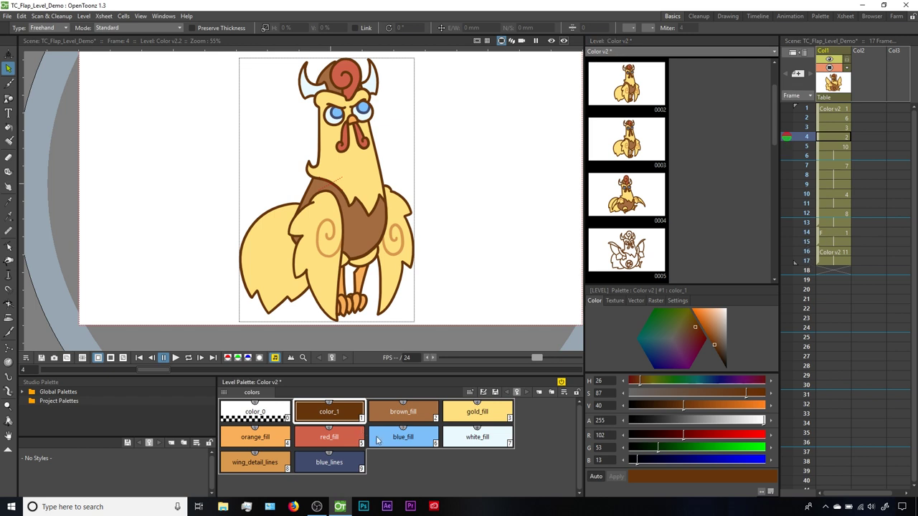
click(836, 232)
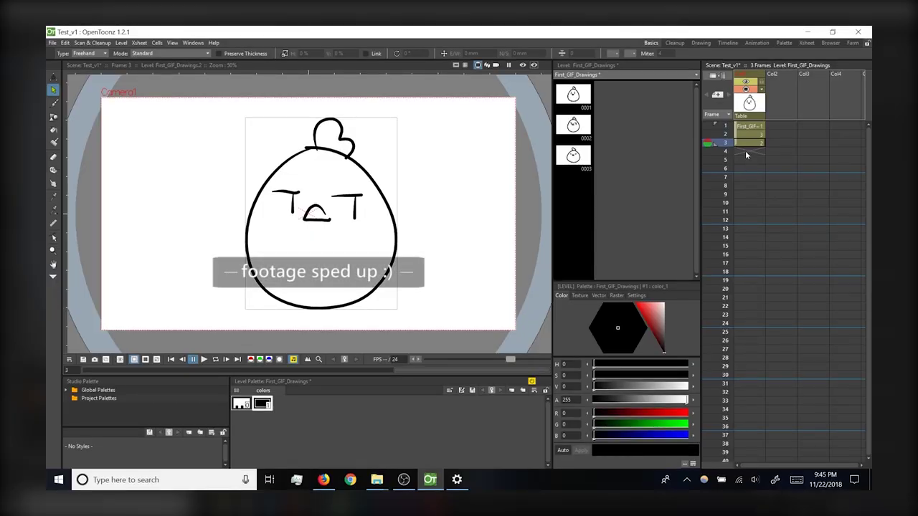
Step: In the empty Col1 cell at frame 8, brush two eyes and a sad mouth arc
click(746, 151)
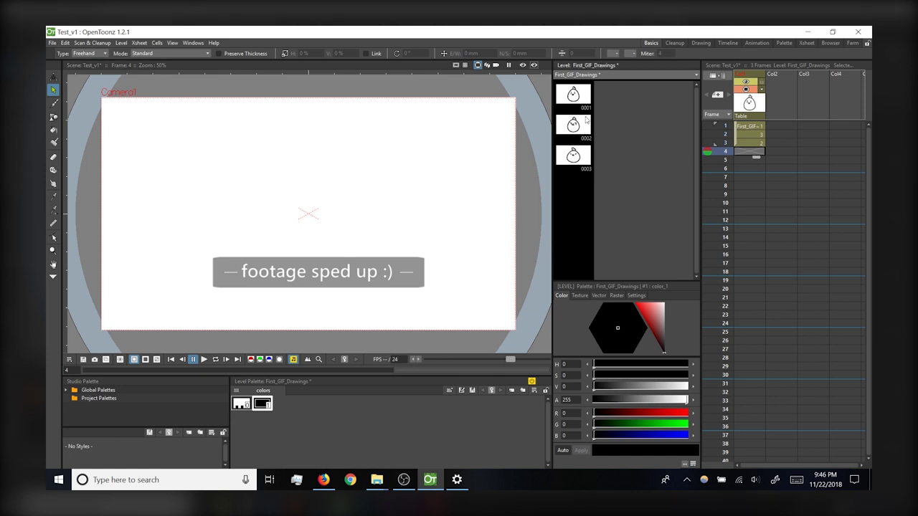
click(751, 202)
click(813, 238)
click(779, 186)
click(752, 193)
click(754, 186)
key(b)
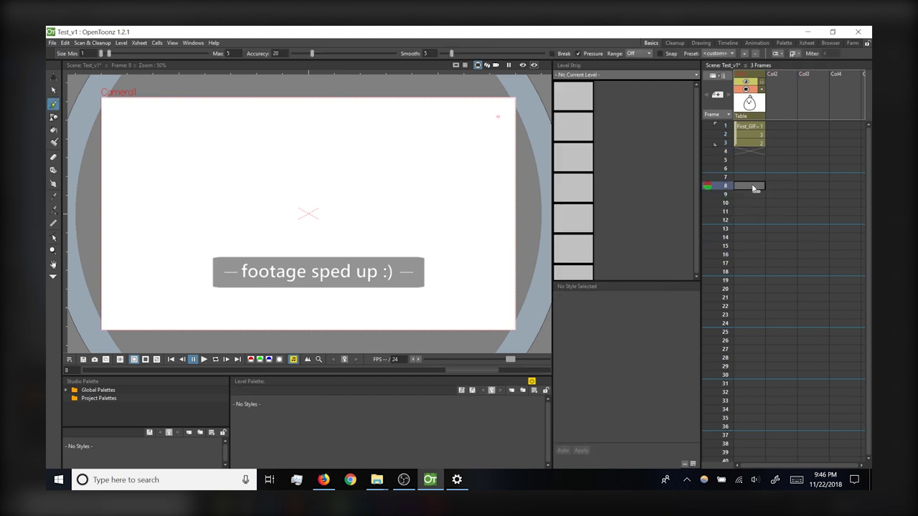
click(754, 188)
drag(263, 140, 262, 206)
drag(347, 138, 355, 207)
drag(245, 278, 378, 270)
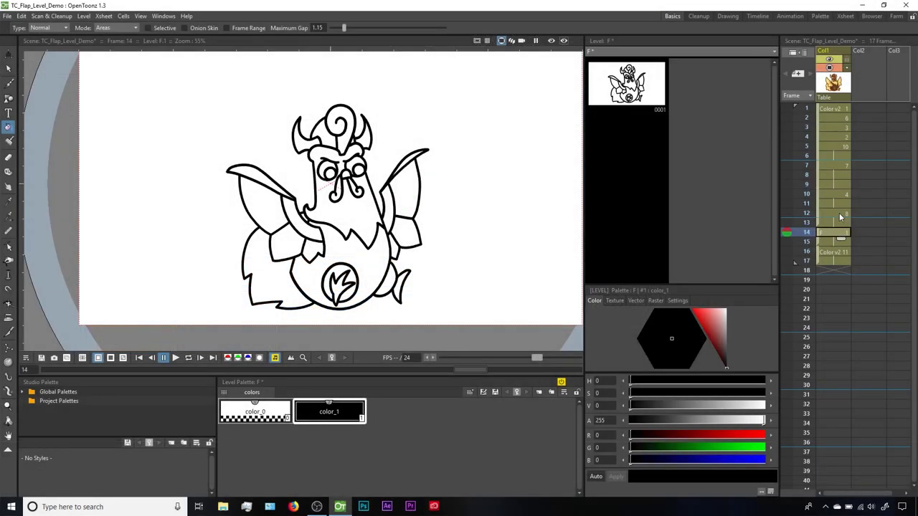
Step: Copy Color v2's styles color_1 through blue_lines from the palette at frame 12
click(840, 214)
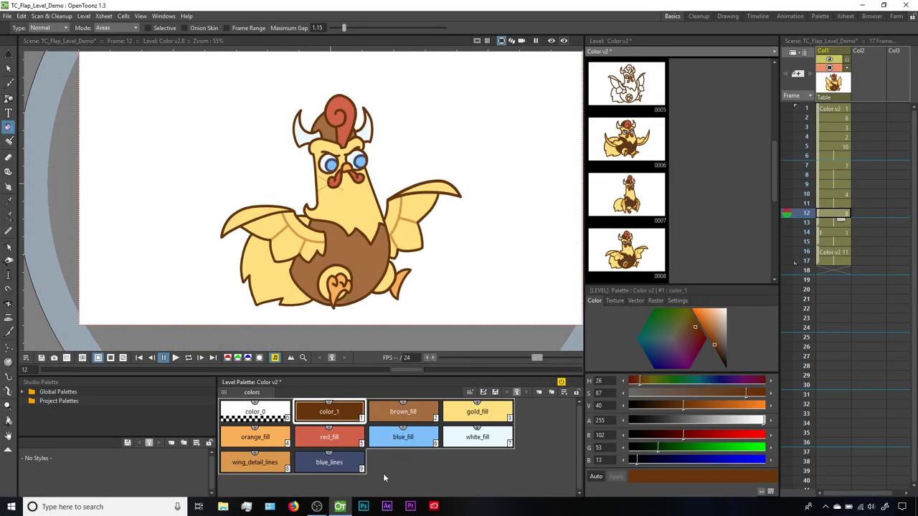
click(348, 416)
click(350, 464)
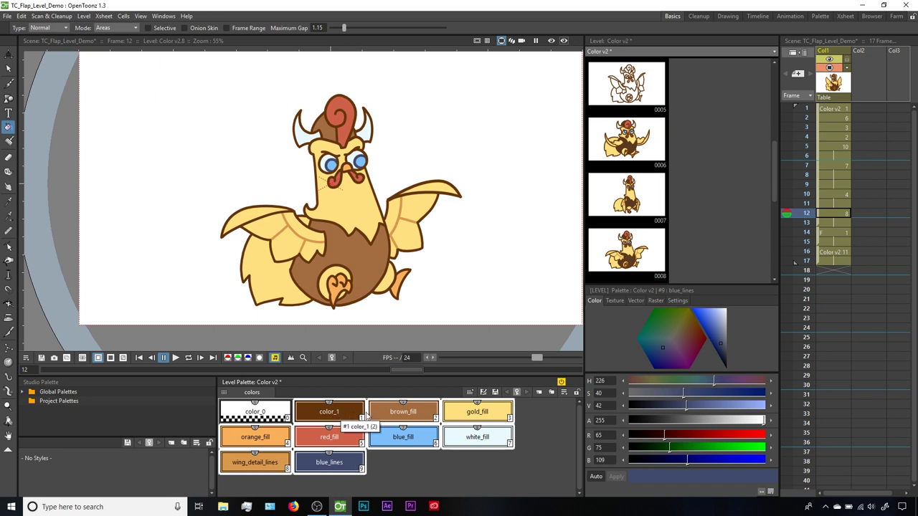
right_click(351, 462)
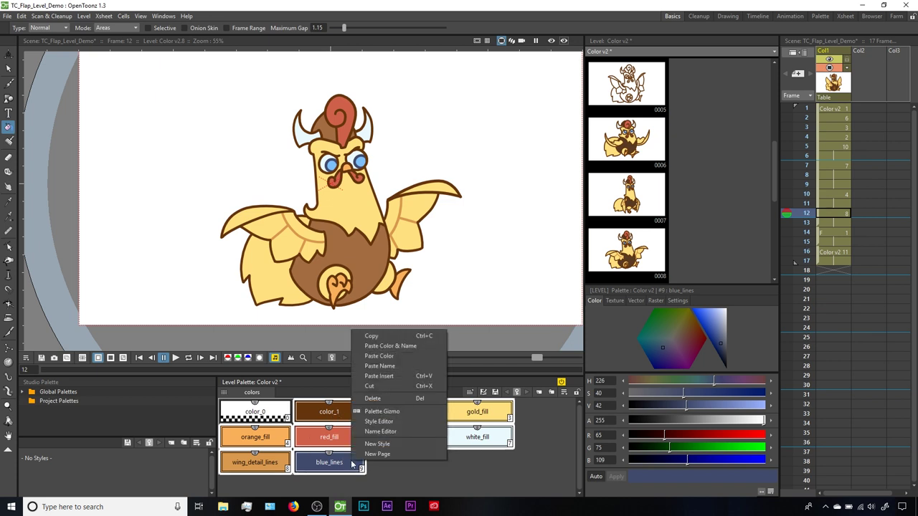
click(372, 335)
Step: Paste-insert the copied styles into level F's palette at frame 14
click(828, 232)
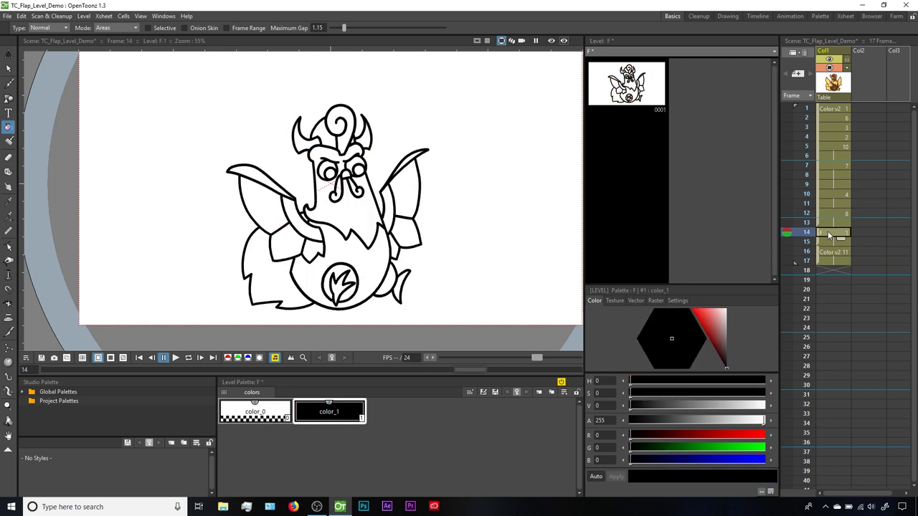
right_click(403, 431)
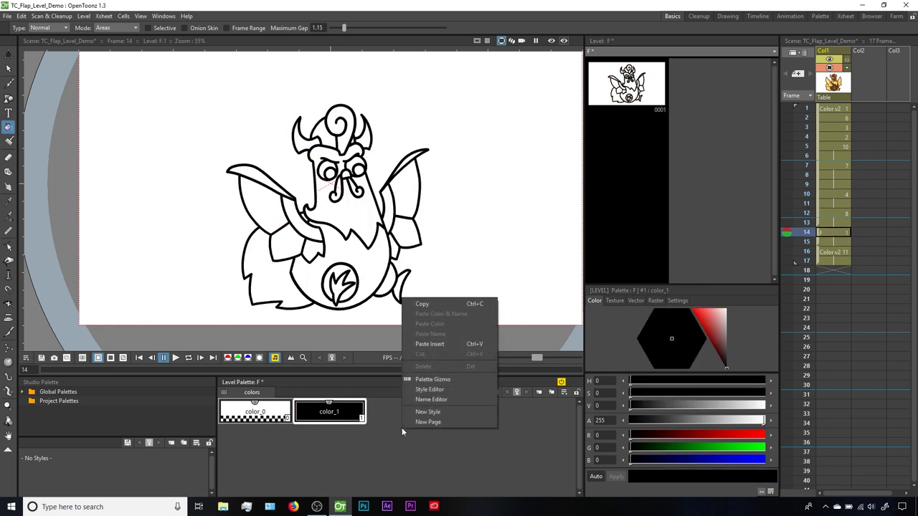
click(436, 344)
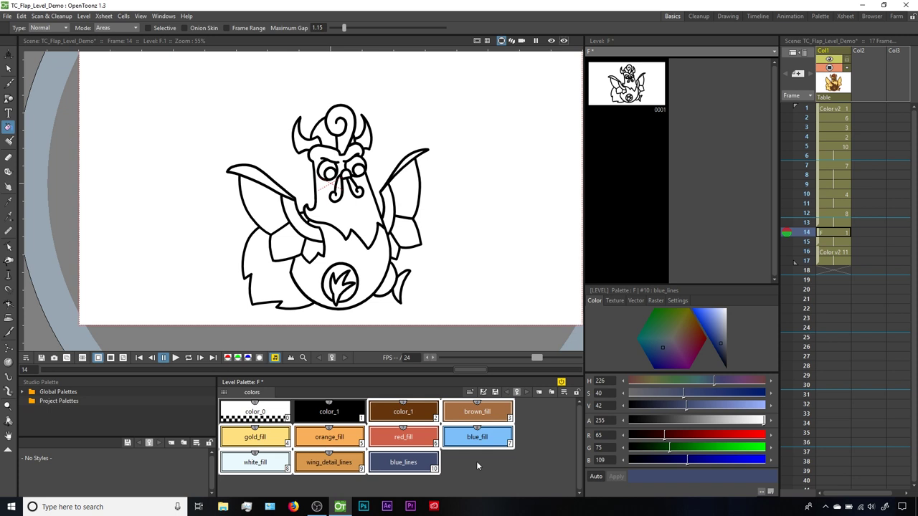
Step: Colour F's outlines brown and fill the wings, body and face with gold_fill
click(255, 436)
click(9, 68)
click(115, 27)
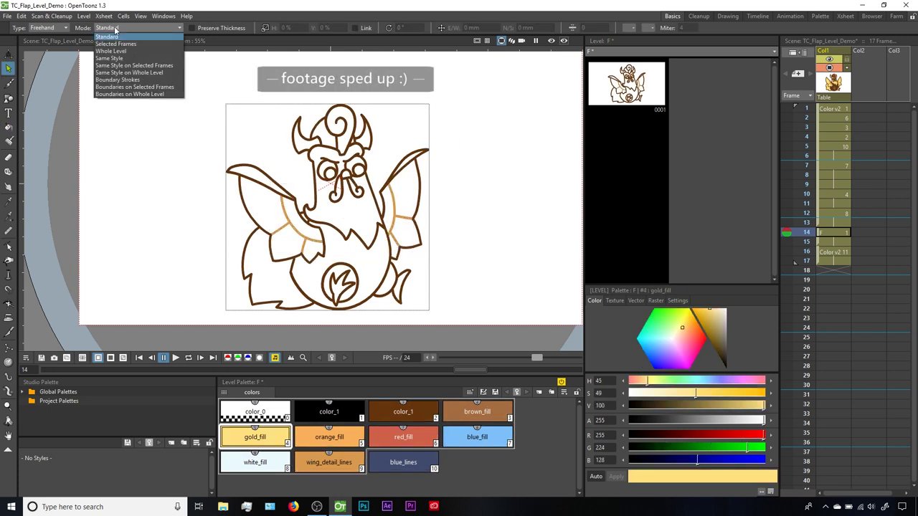
click(114, 27)
click(8, 127)
click(261, 215)
click(402, 190)
click(340, 215)
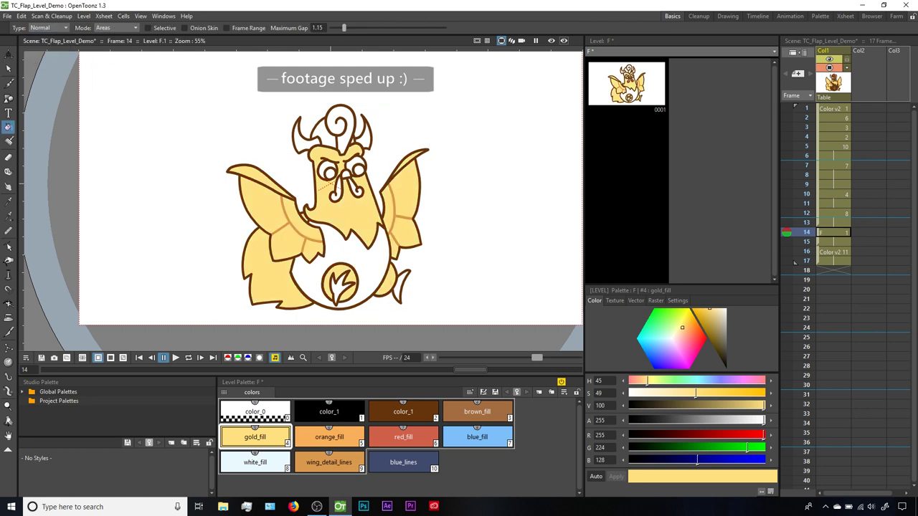
Step: Fill the eyes blue, the hair curl and wattle red, the belly brown, the emblem and tail orange
click(477, 436)
click(329, 172)
click(477, 411)
click(308, 265)
click(329, 437)
click(340, 287)
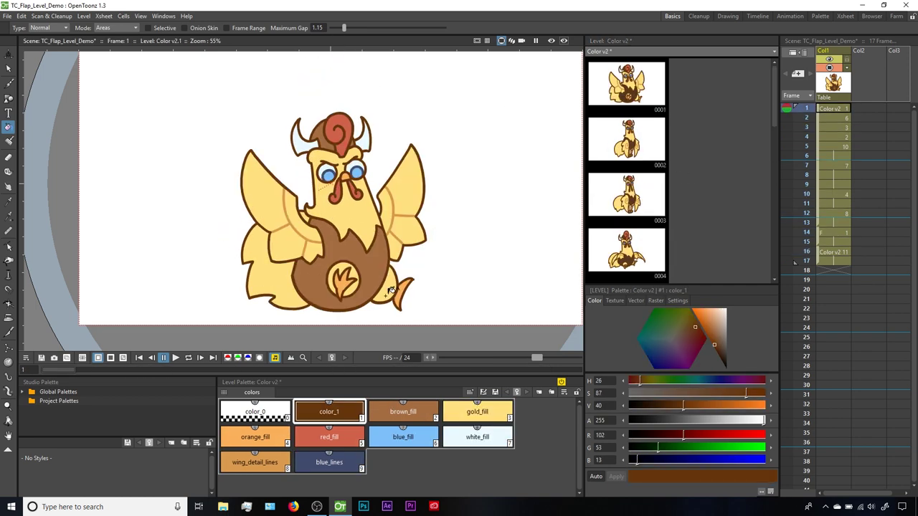
Step: Lower brown_fill's V value from 63 to 34 for a deeper brown belly
click(425, 414)
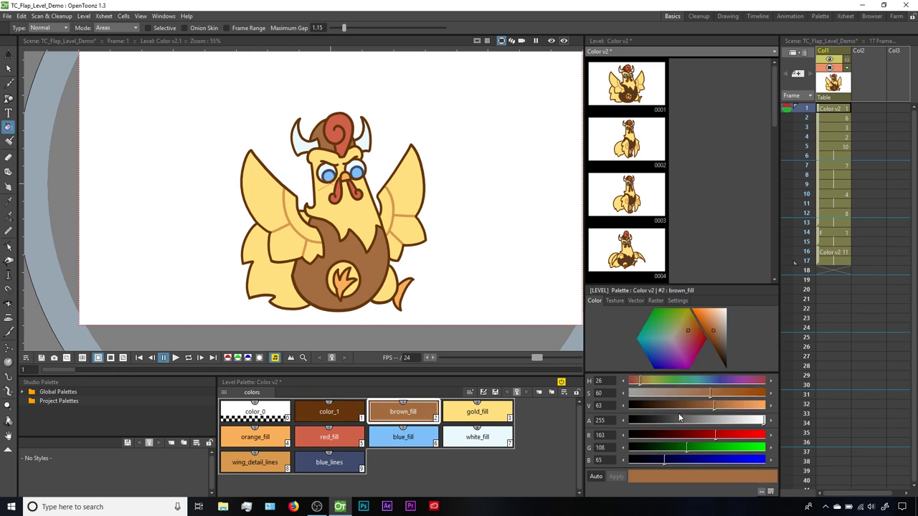
click(675, 404)
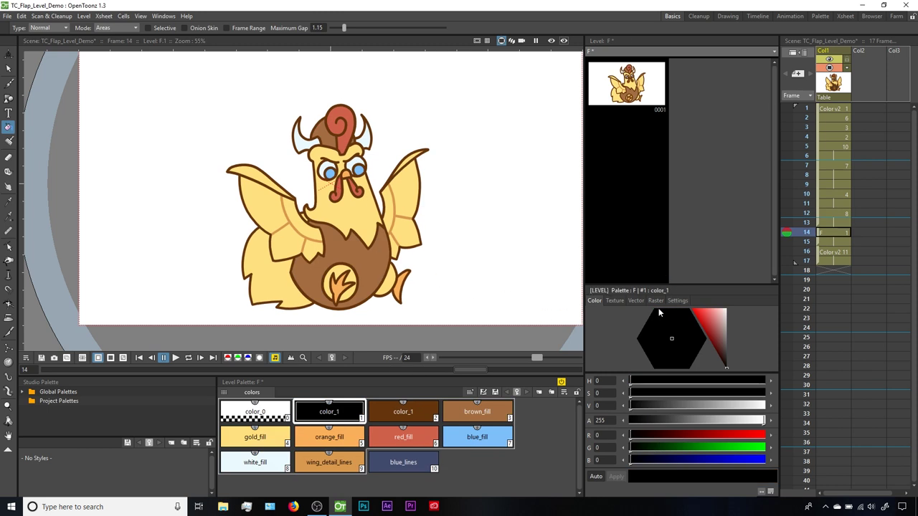
Step: Compare Color v2's brown_fill at frame 12 with level F's brown_fill at frame 14
click(838, 215)
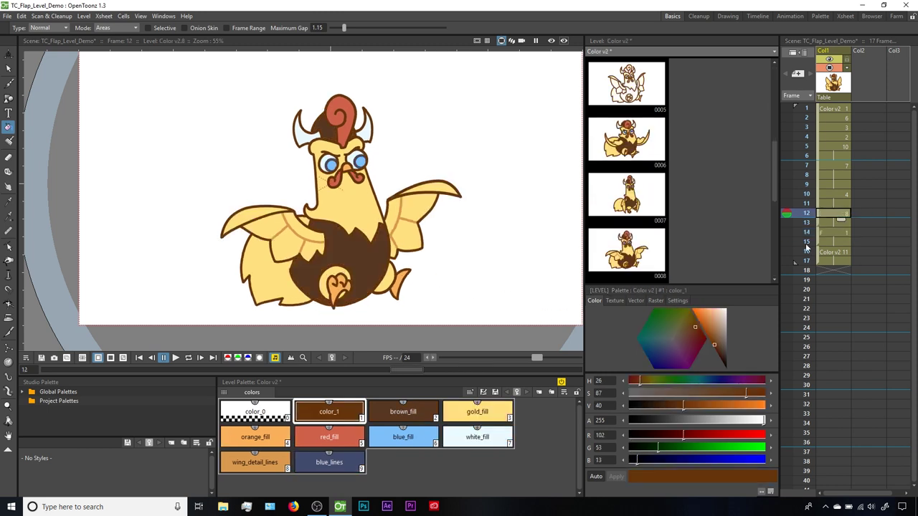
click(412, 415)
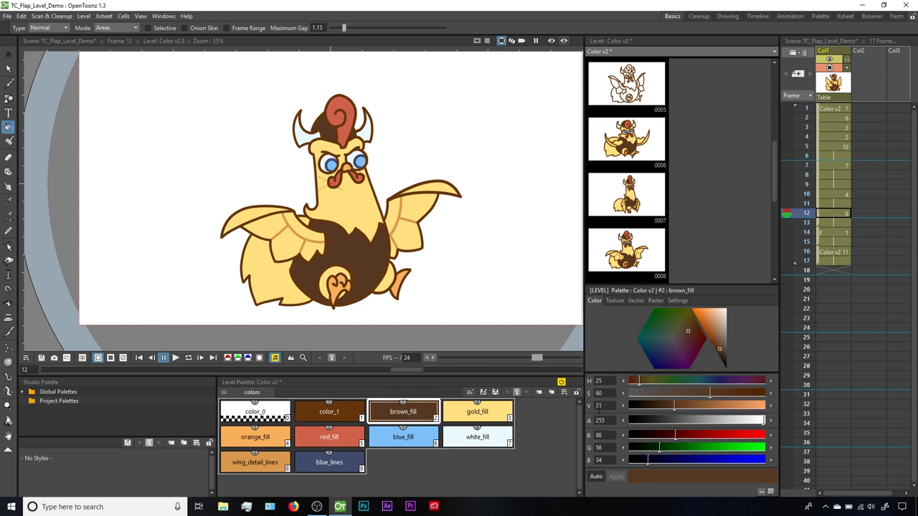
click(834, 233)
click(466, 414)
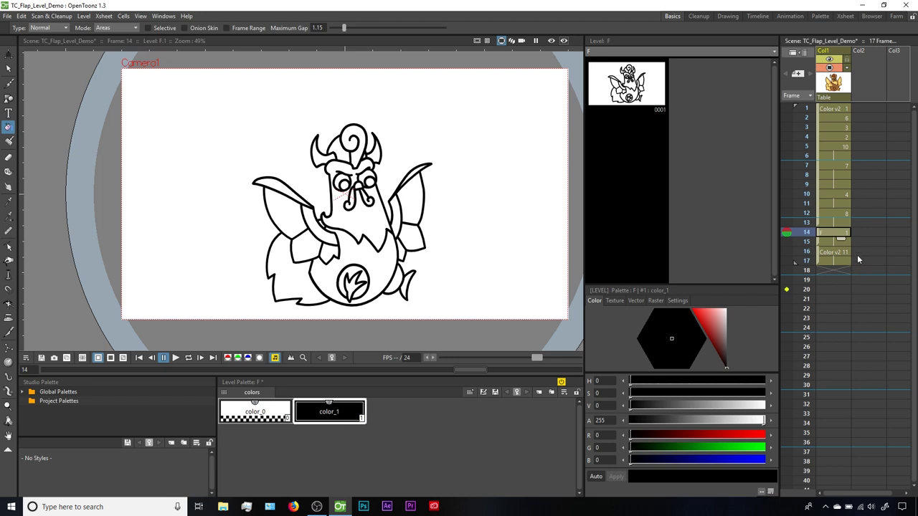
Step: Drag the F cell from Col1 into Col2 at frame 14, then compare both columns' levels
click(828, 243)
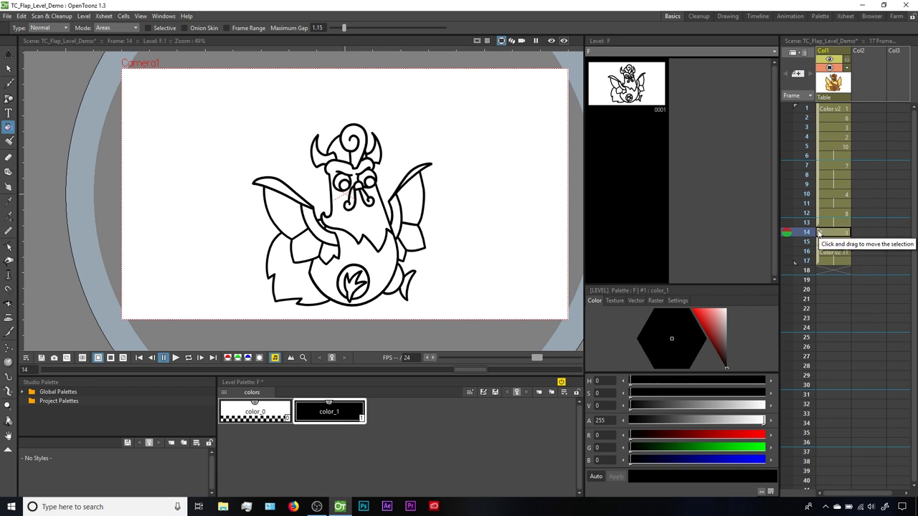
drag(818, 233, 861, 240)
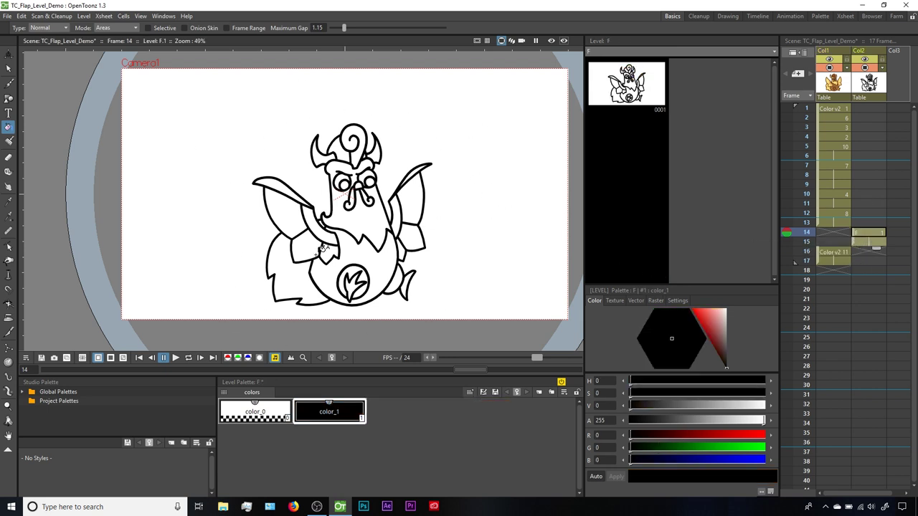
click(832, 233)
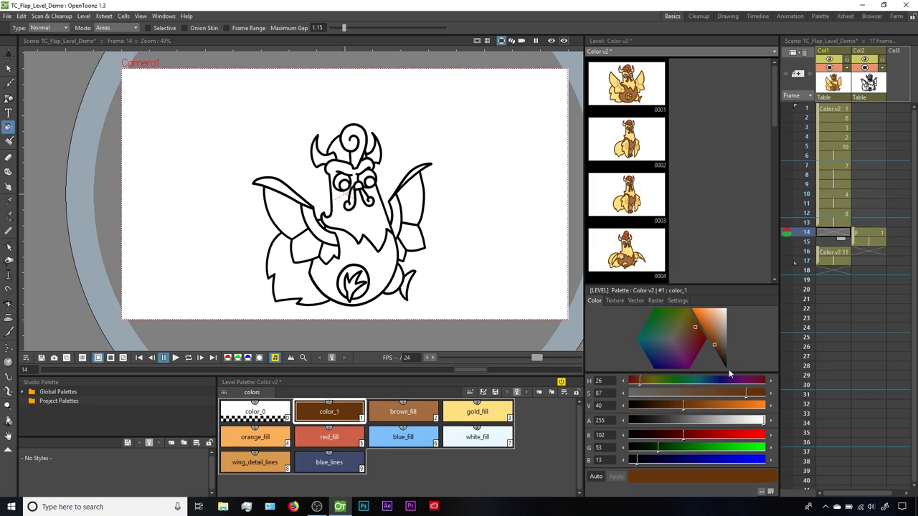
click(871, 234)
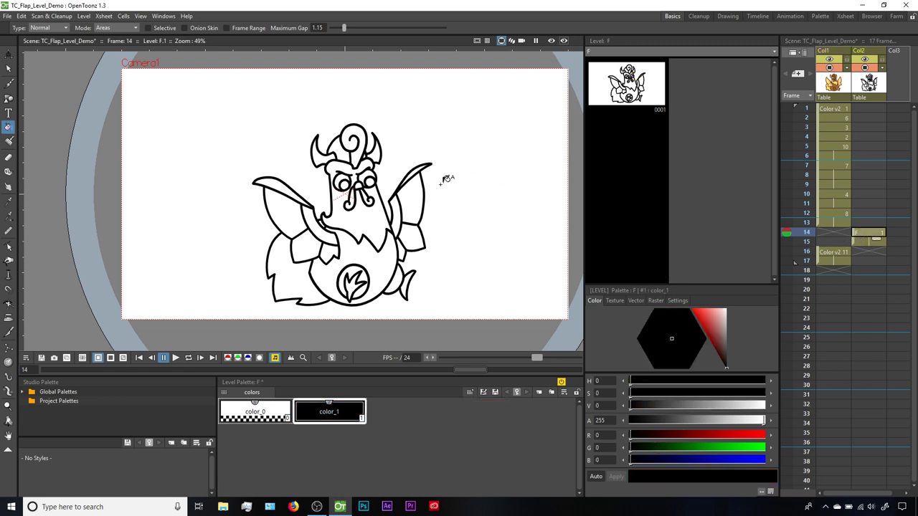
Step: Select and copy every stroke of the F flap drawing, then hide Col2 in the viewer
key(s)
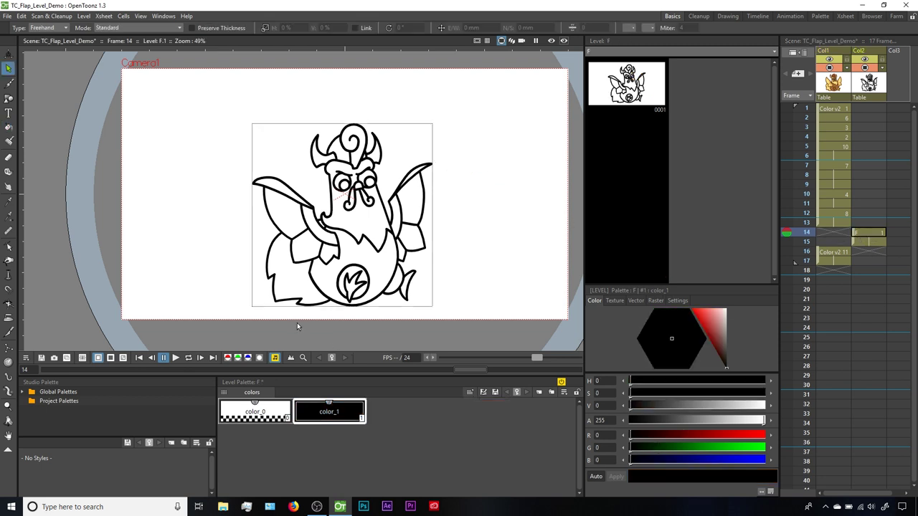
mouse_move(314, 341)
mouse_down()
mouse_move(504, 265)
mouse_move(391, 79)
mouse_move(185, 255)
mouse_move(302, 354)
mouse_up()
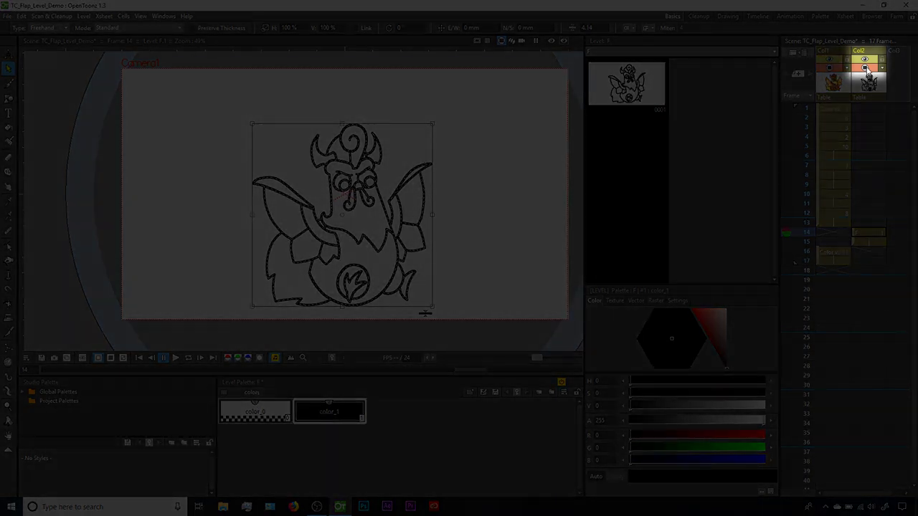
click(865, 69)
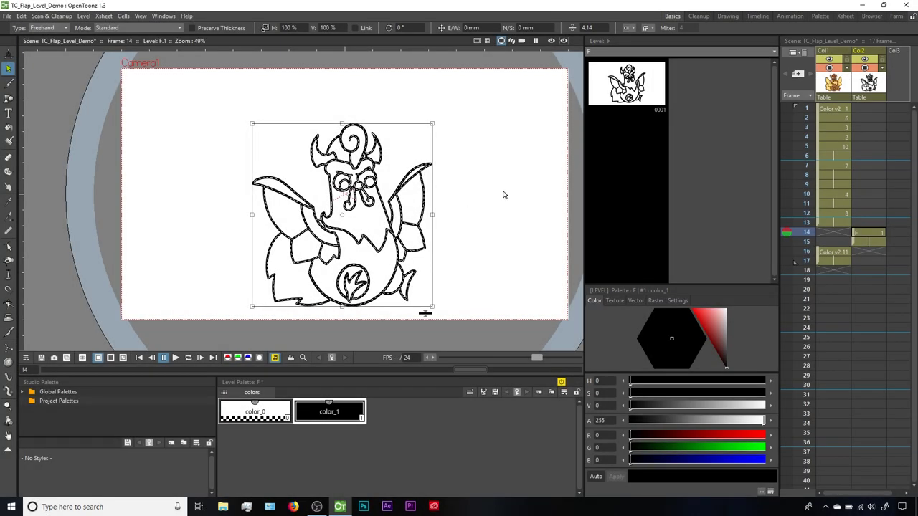
click(865, 68)
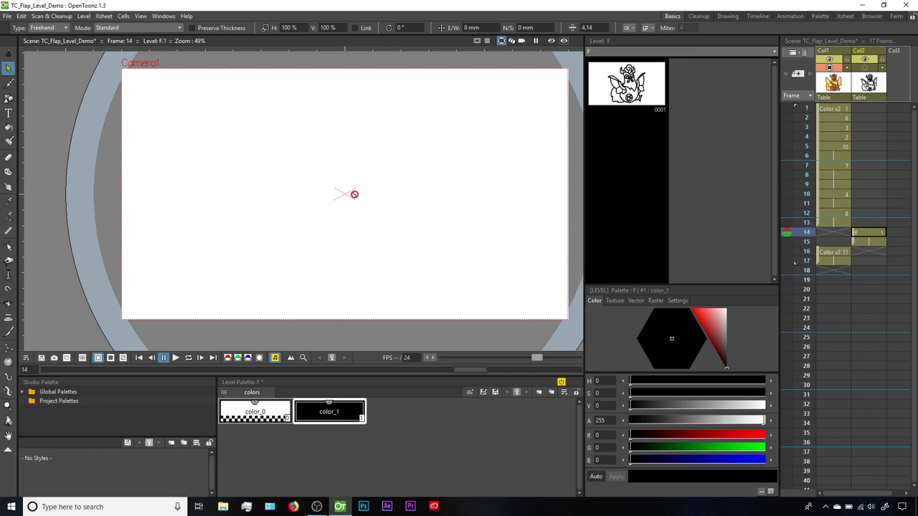
Step: Paste the flap strokes into Color v2 frame 14 and fill the wings gold and the body brown
click(836, 233)
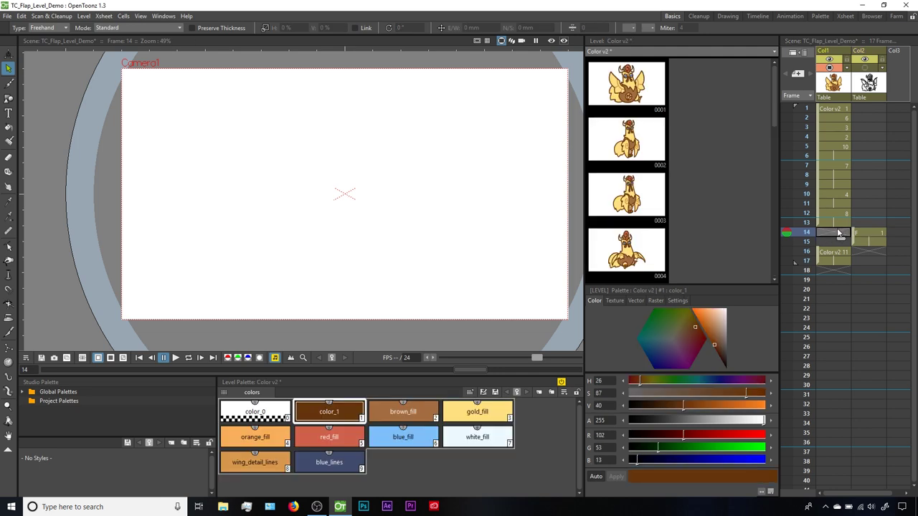
key(ctrl+v)
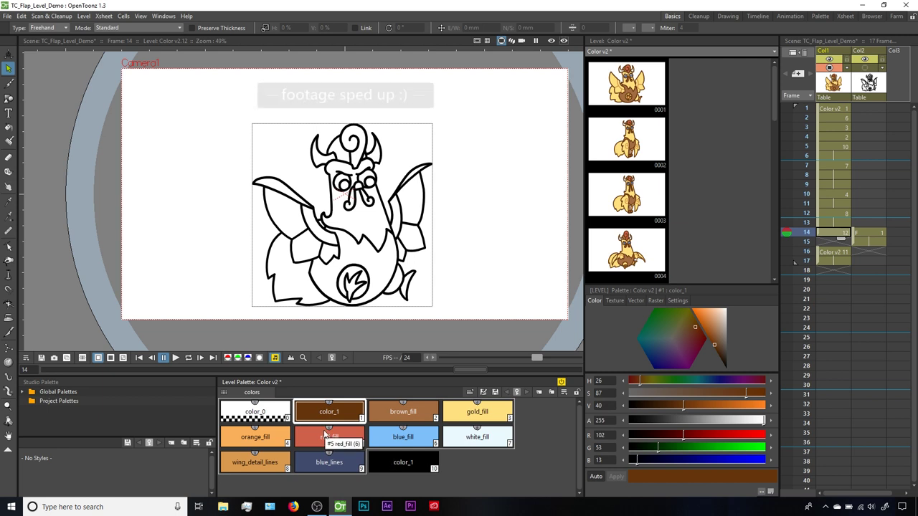
key(f)
click(461, 413)
click(279, 215)
click(412, 215)
click(403, 412)
click(355, 247)
Step: Fill the wattle red, add orange_fill, colour the tail and blue eyes, and fill the remaining areas
click(329, 437)
click(351, 140)
click(255, 437)
click(407, 283)
scroll(344, 215, up, 3)
click(329, 461)
scroll(331, 245, down, 4)
scroll(331, 245, up, 2)
click(476, 436)
Step: Compare the new frame-14 drawing in Col1 against frame 13
key(s)
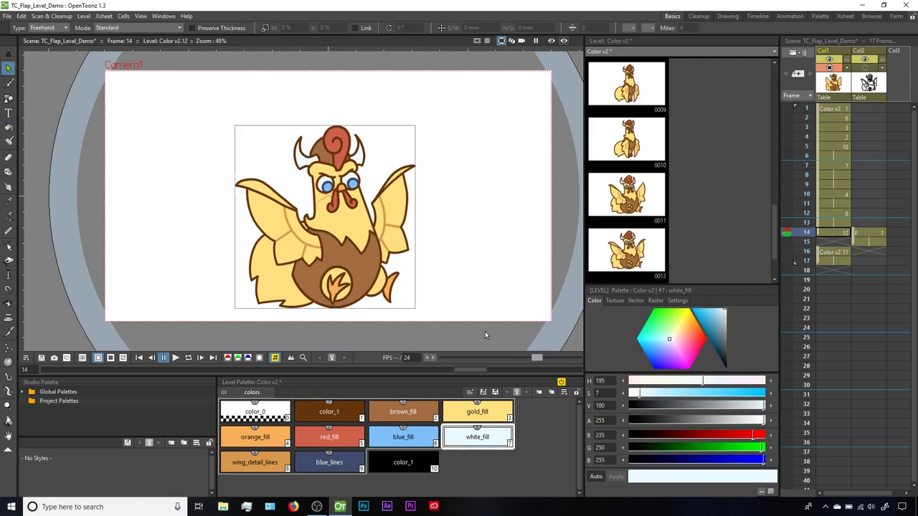
click(832, 233)
click(829, 223)
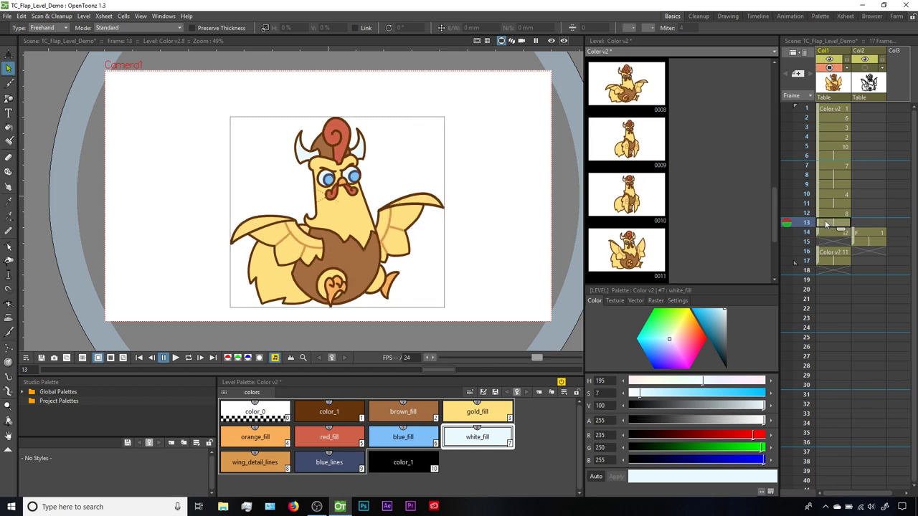
click(829, 233)
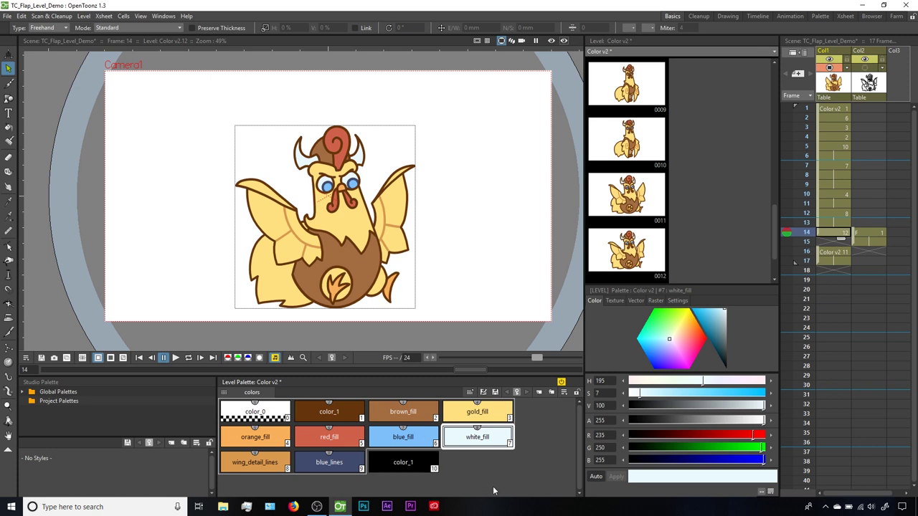
Step: Delete the duplicate color_1 style #10 from the Color v2 palette as styles only
click(406, 465)
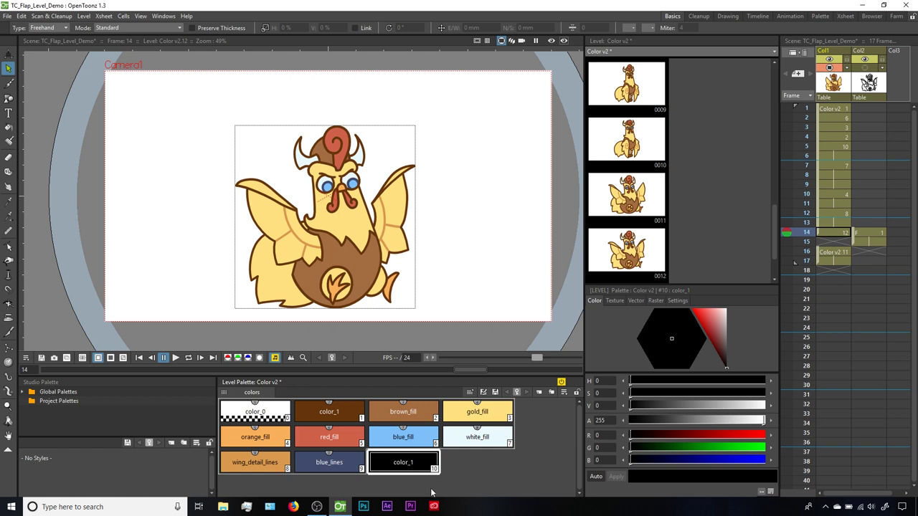
key(Delete)
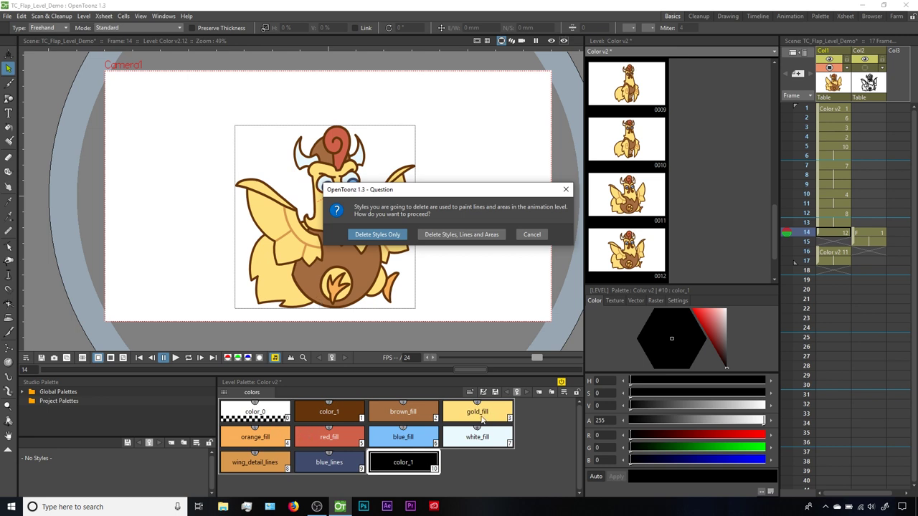
click(378, 235)
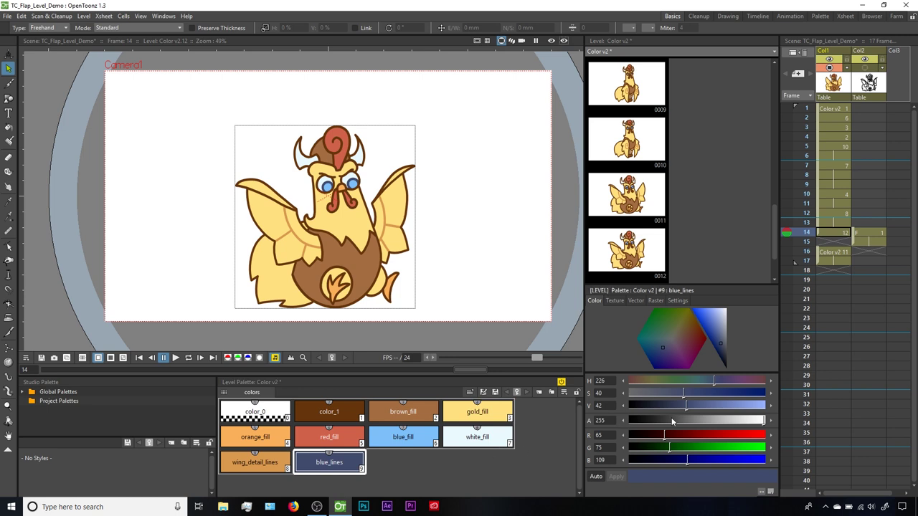
Step: Fill Col1's empty frame 15 with drawing 12 via Fill In Empty Cells
click(830, 243)
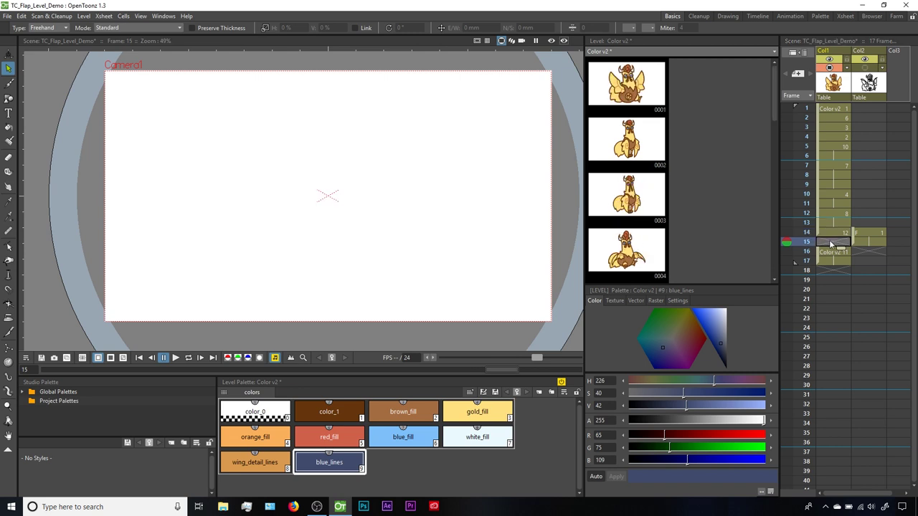
right_click(835, 245)
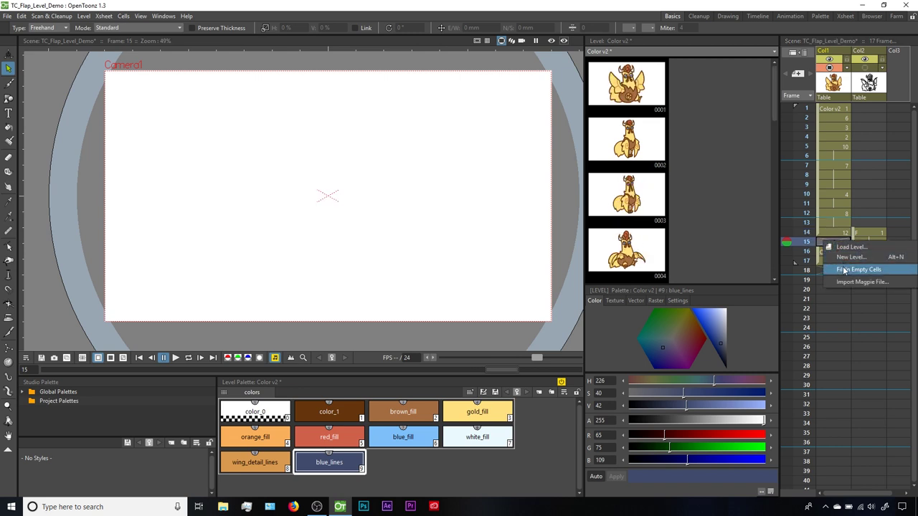
click(844, 270)
Step: Make level F current and briefly show Col2's F drawing for comparison before hiding it
click(867, 230)
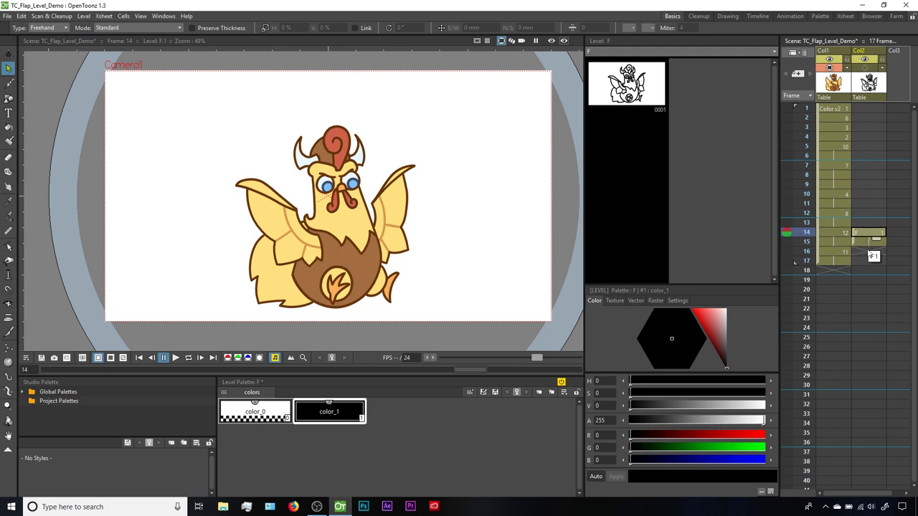
click(864, 67)
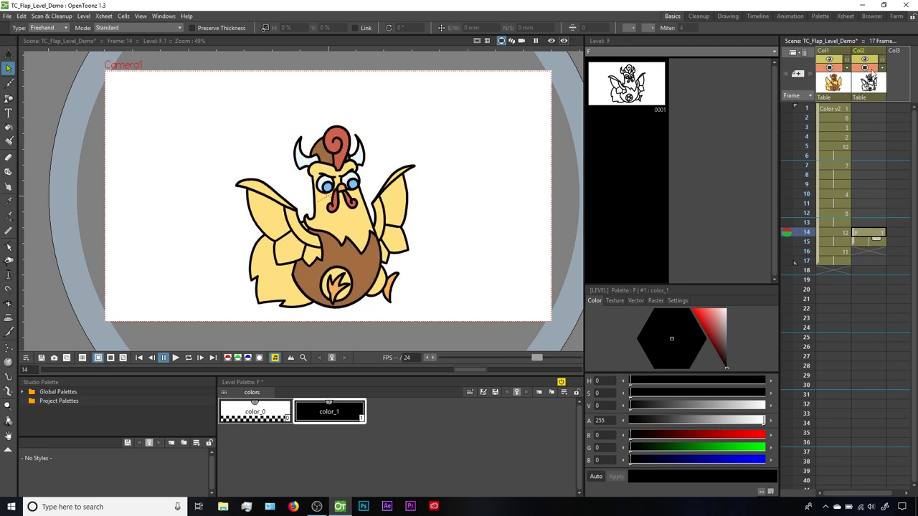
scroll(321, 237, up, 5)
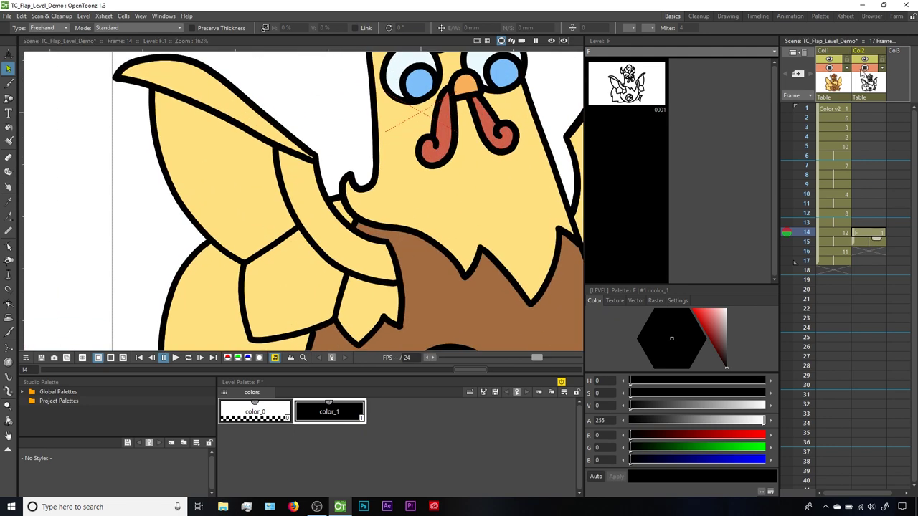
click(864, 68)
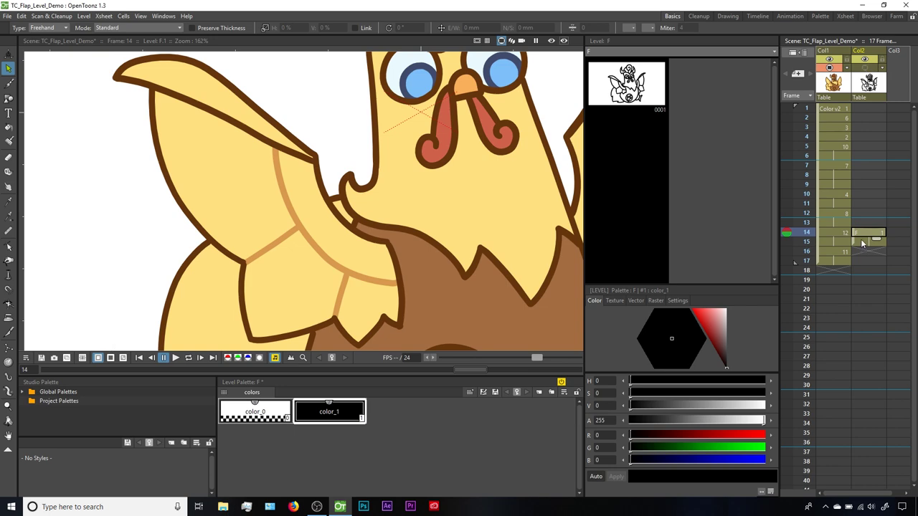
Step: Clear the F cell from Col2 and review Color v2 at frames 1 and 14
key(Delete)
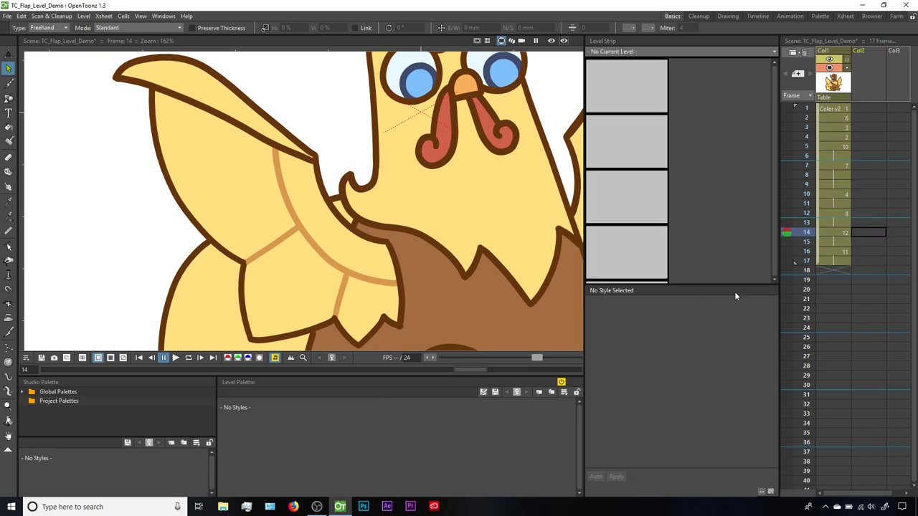
click(832, 108)
scroll(208, 300, down, 5)
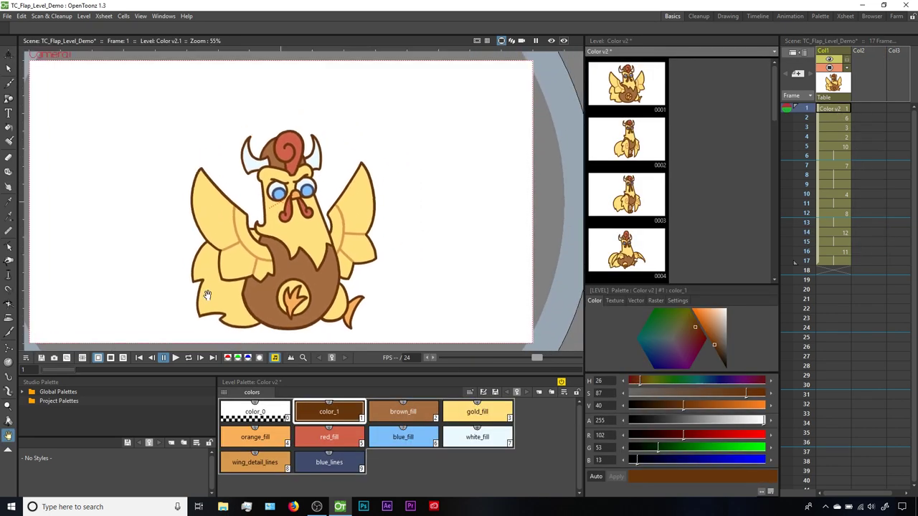
click(832, 232)
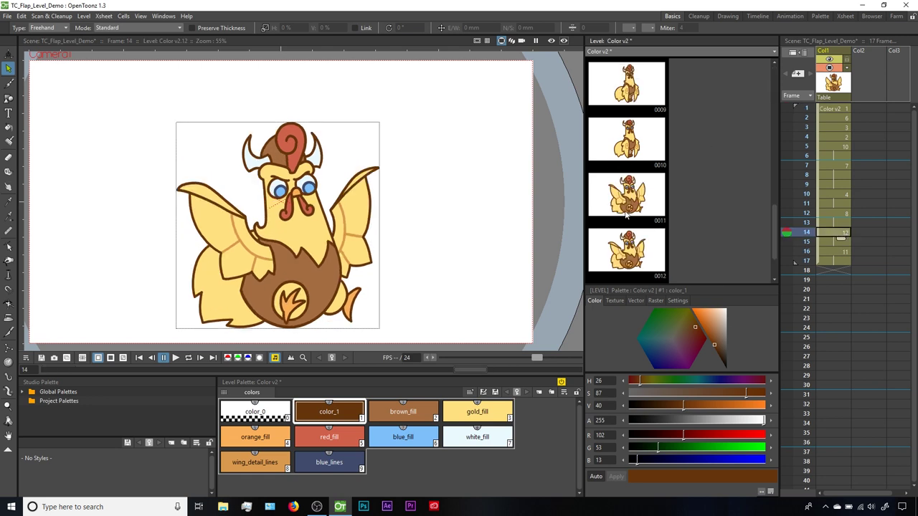
Step: Back at frame 1, recolour the blue_fill style green so the eyes turn green
click(841, 109)
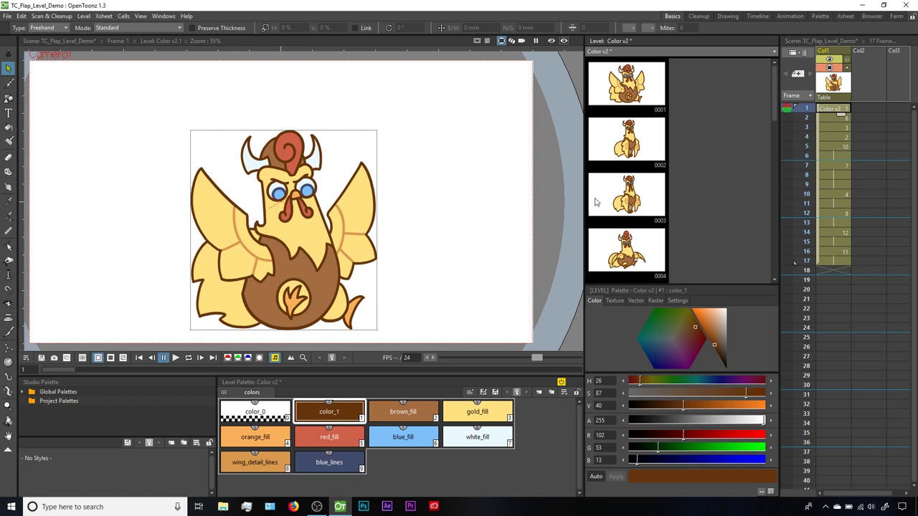
click(401, 440)
drag(643, 413, 686, 410)
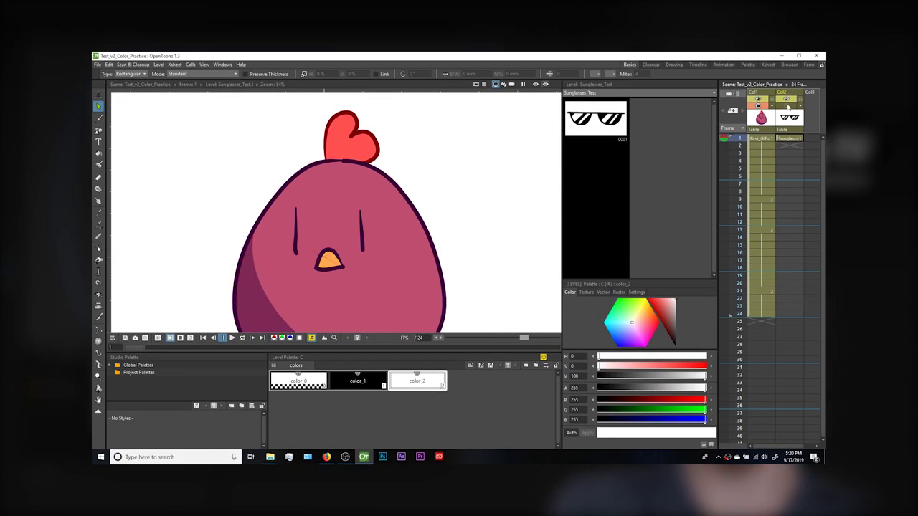
Step: Toggle the sunglasses column's visibility off and back on to check it
click(787, 106)
click(787, 106)
click(787, 106)
Step: Add a new empty room named Room and switch to it
right_click(636, 65)
click(649, 71)
click(611, 64)
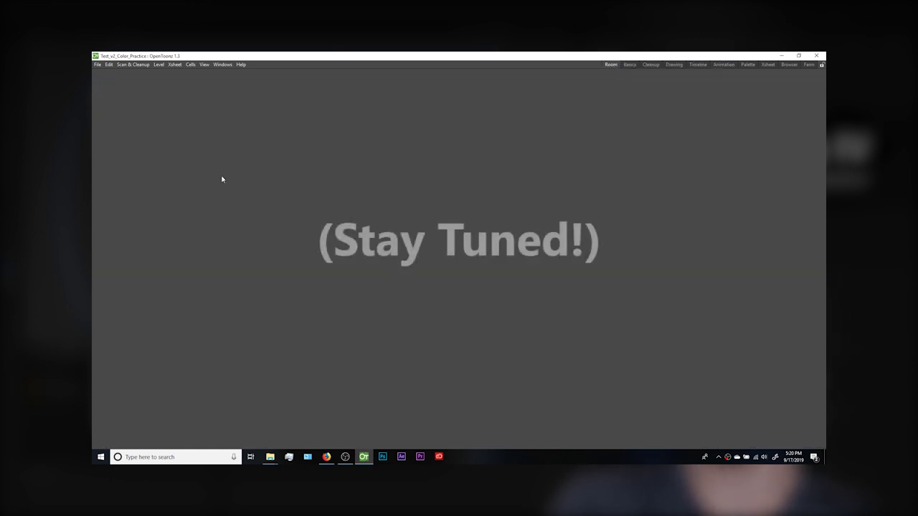